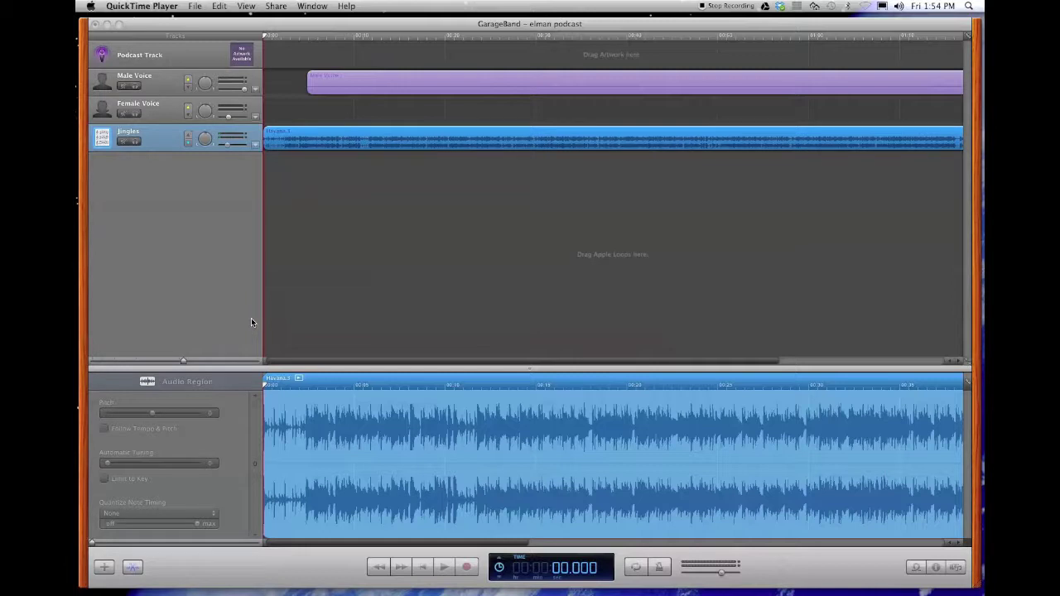
- Bring the elman podcast project forward, then switch to the class web page in Safari
{"action": "left_click", "coordinate": [309, 350]}
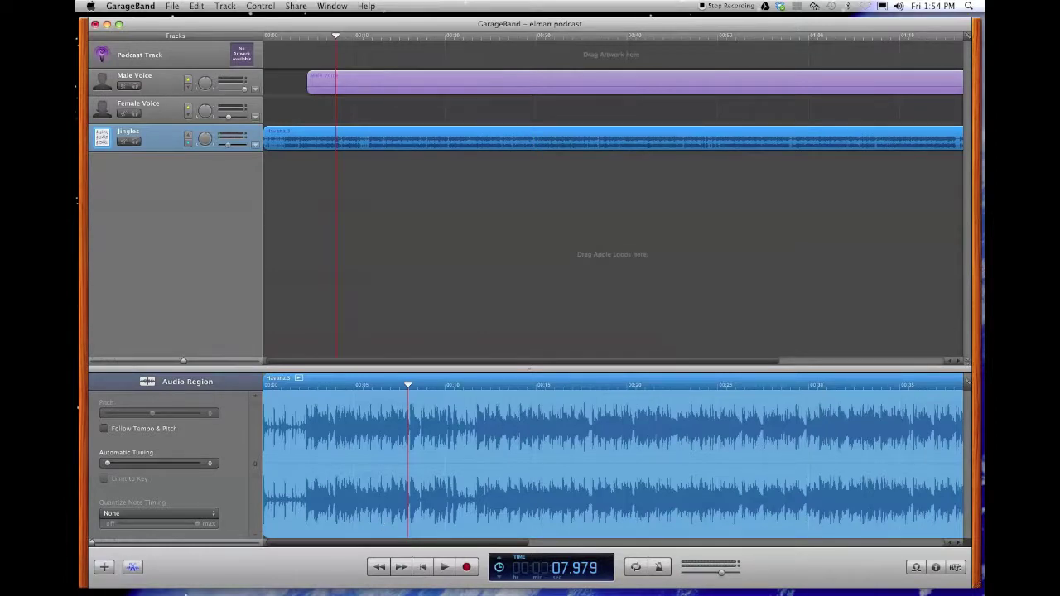
{"action": "left_click", "coordinate": [146, 568]}
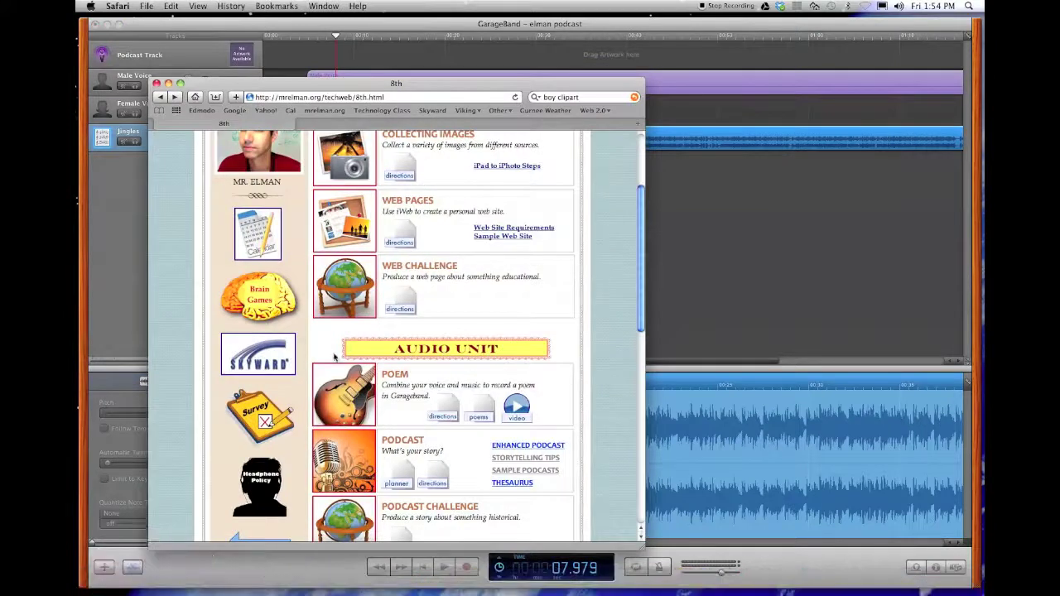
- Read the Enhanced Podcast instructions from the class page, then return to the GarageBand project
{"action": "scroll", "coordinate": [376, 323], "scroll_direction": "down", "scroll_amount": 1}
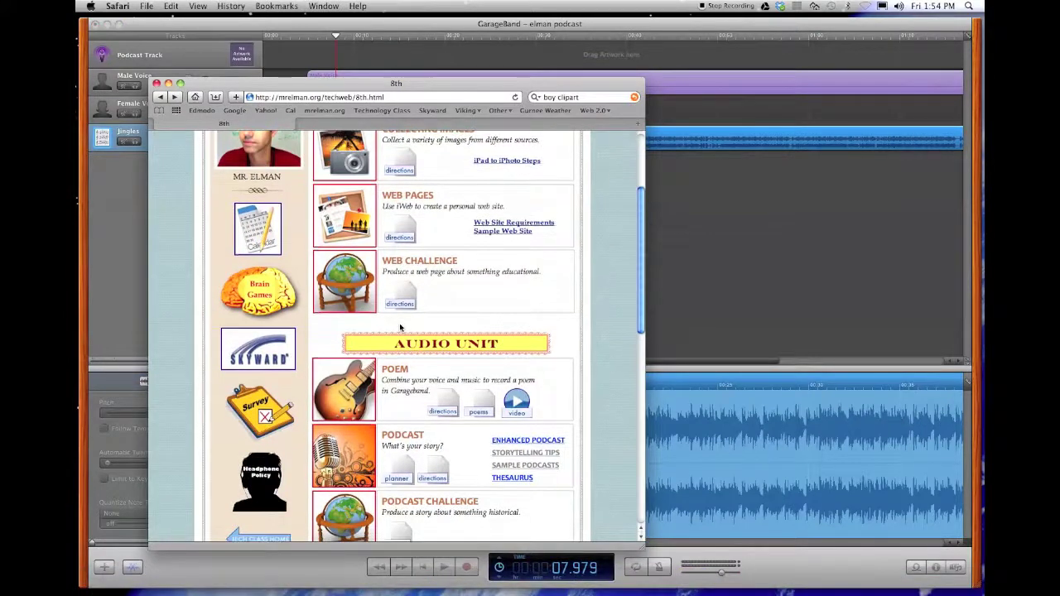
{"action": "left_click", "coordinate": [508, 445]}
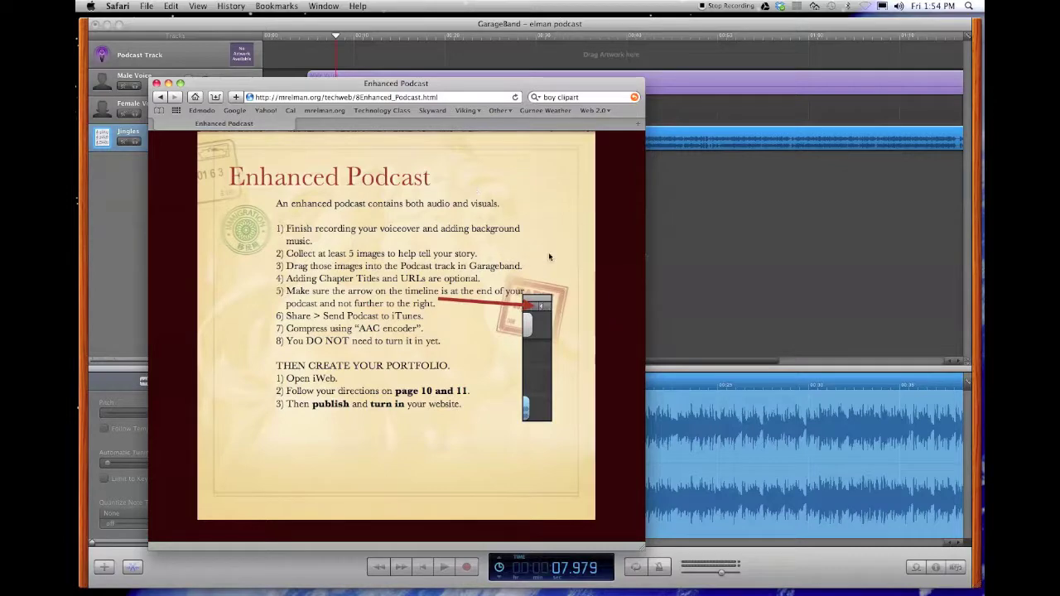
{"action": "left_click", "coordinate": [670, 226]}
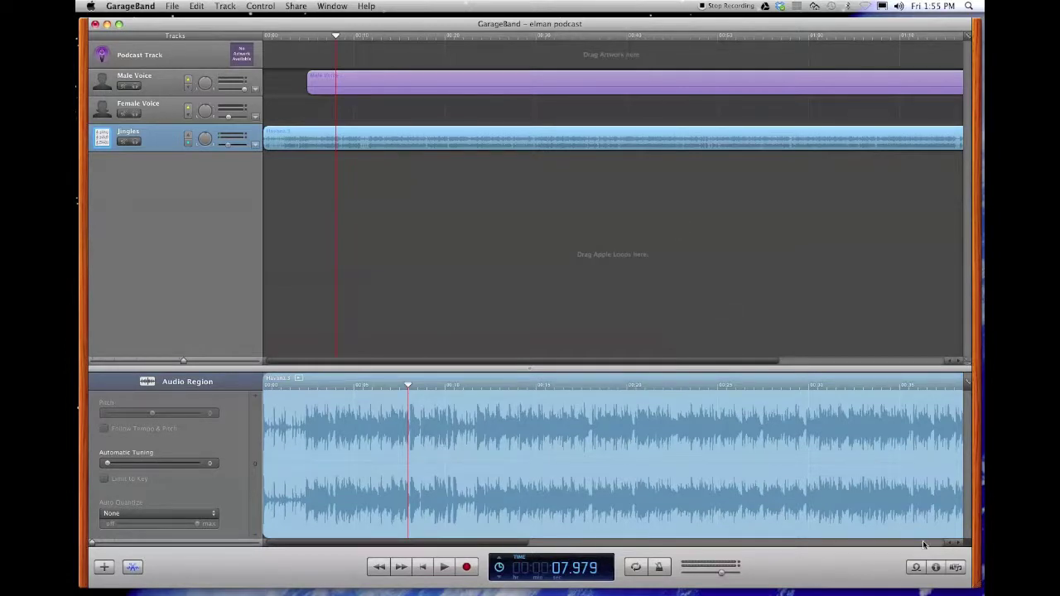
- Place the marathon poster photo at the start of the Podcast Track and trim it short
{"action": "left_click", "coordinate": [955, 568]}
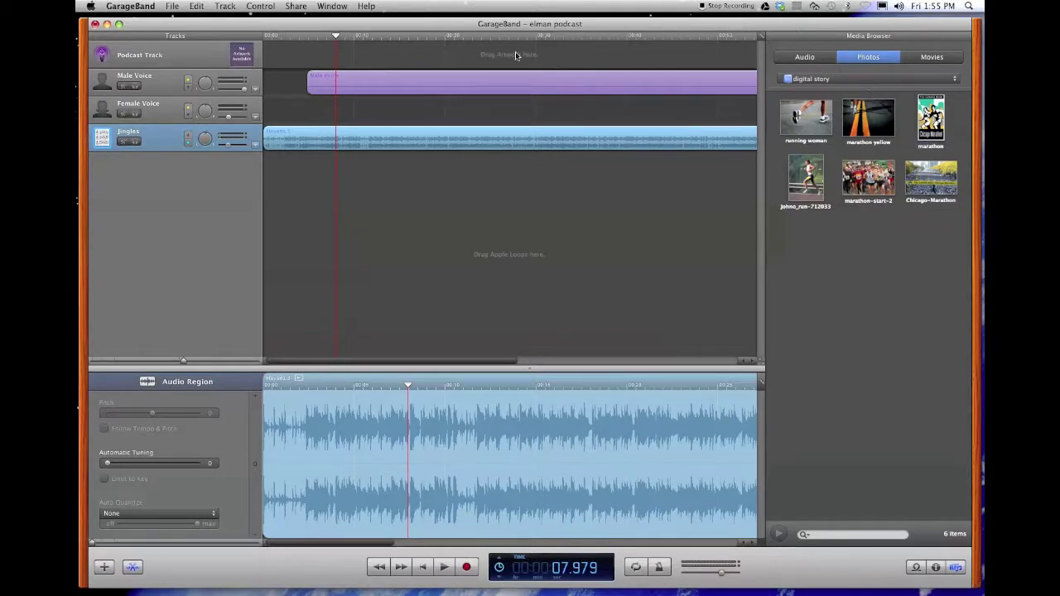
{"action": "left_click_drag", "start_coordinate": [929, 118], "coordinate": [284, 55]}
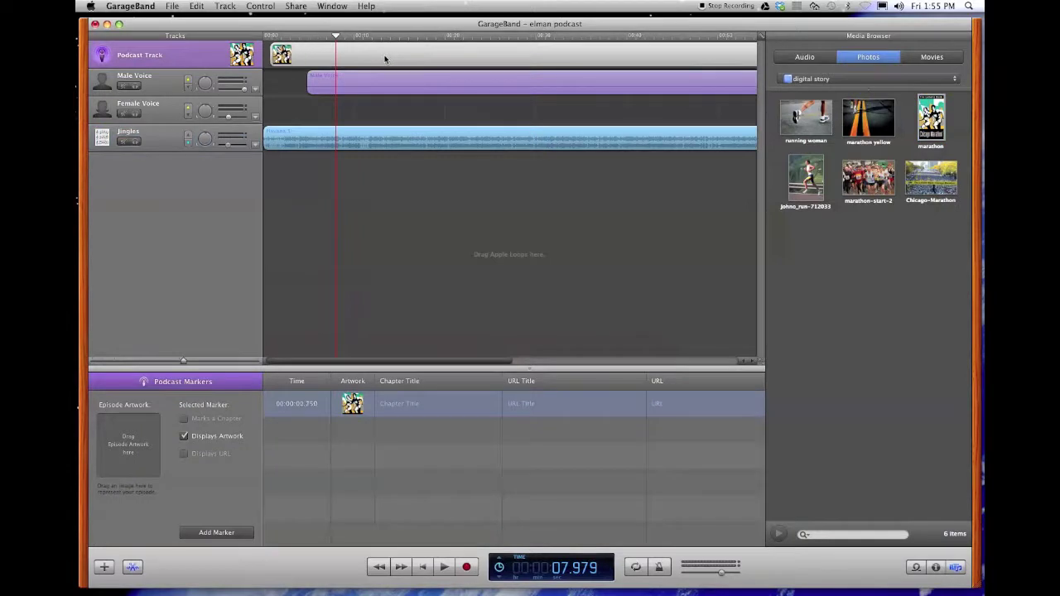
{"action": "scroll", "coordinate": [685, 64], "scroll_direction": "right", "scroll_amount": 10}
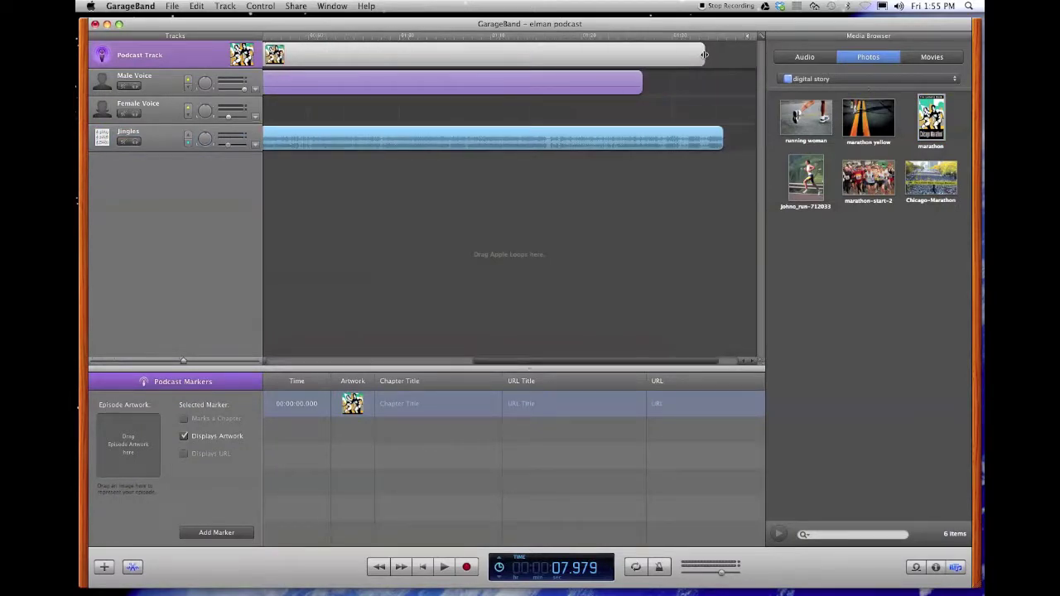
{"action": "left_click_drag", "start_coordinate": [704, 54], "coordinate": [375, 56]}
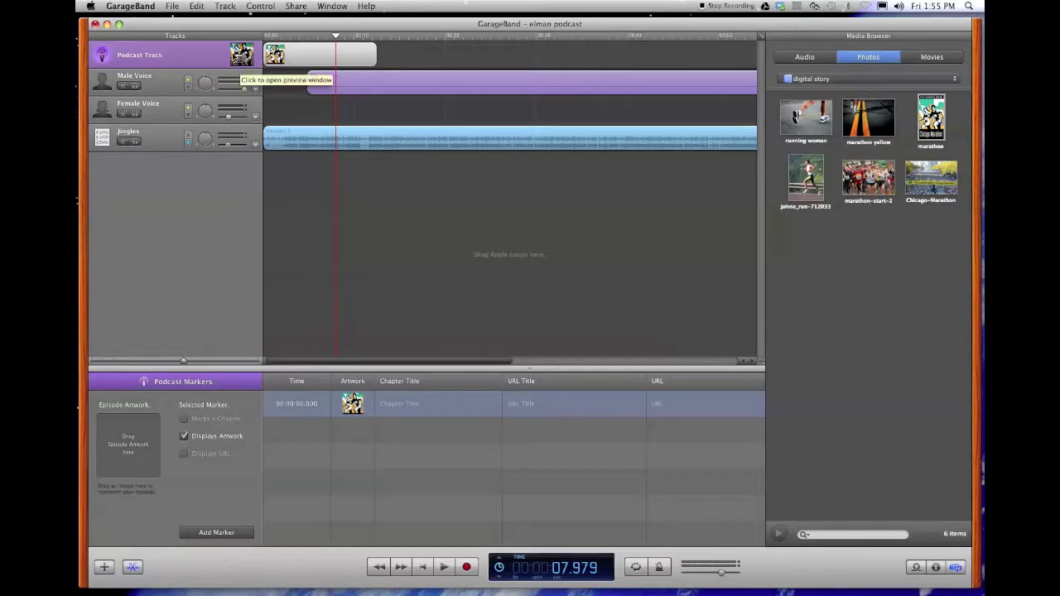
- Preview the podcast artwork during playback and lengthen the marathon artwork region slightly
{"action": "left_click", "coordinate": [241, 55]}
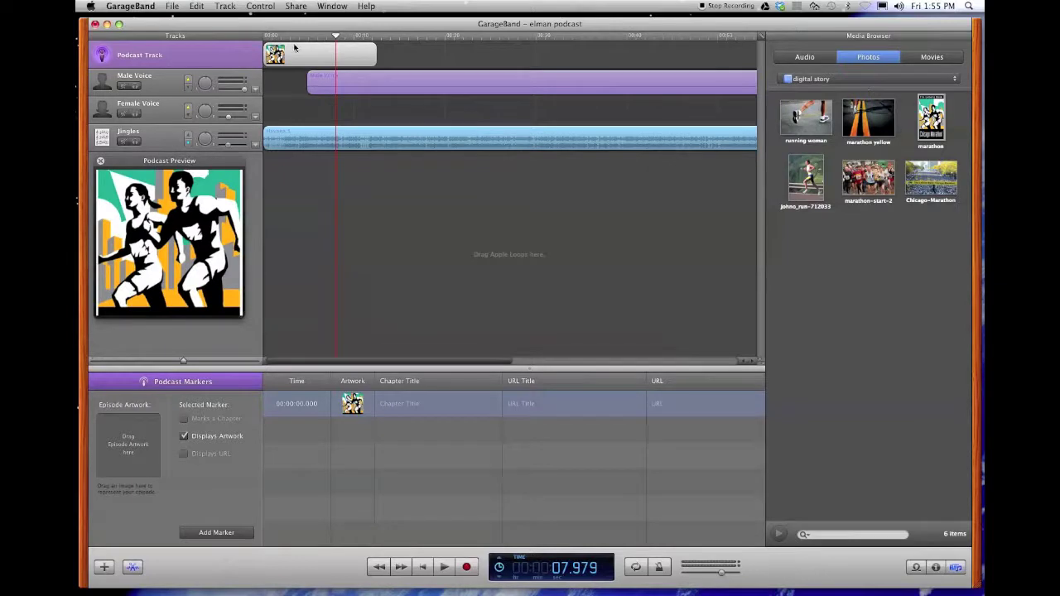
{"action": "key", "text": "space"}
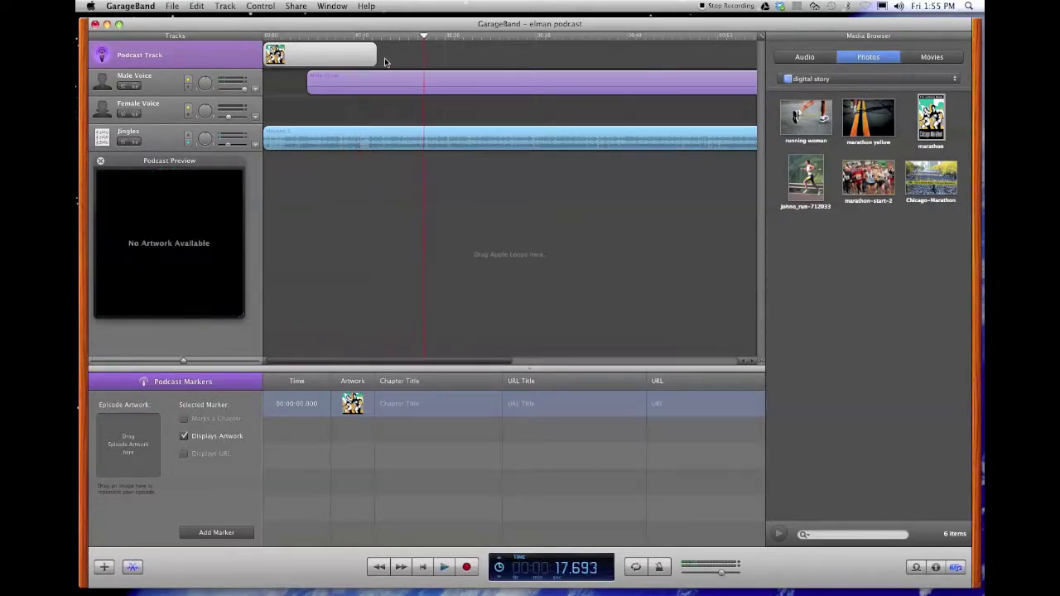
{"action": "left_click_drag", "start_coordinate": [377, 55], "coordinate": [427, 56]}
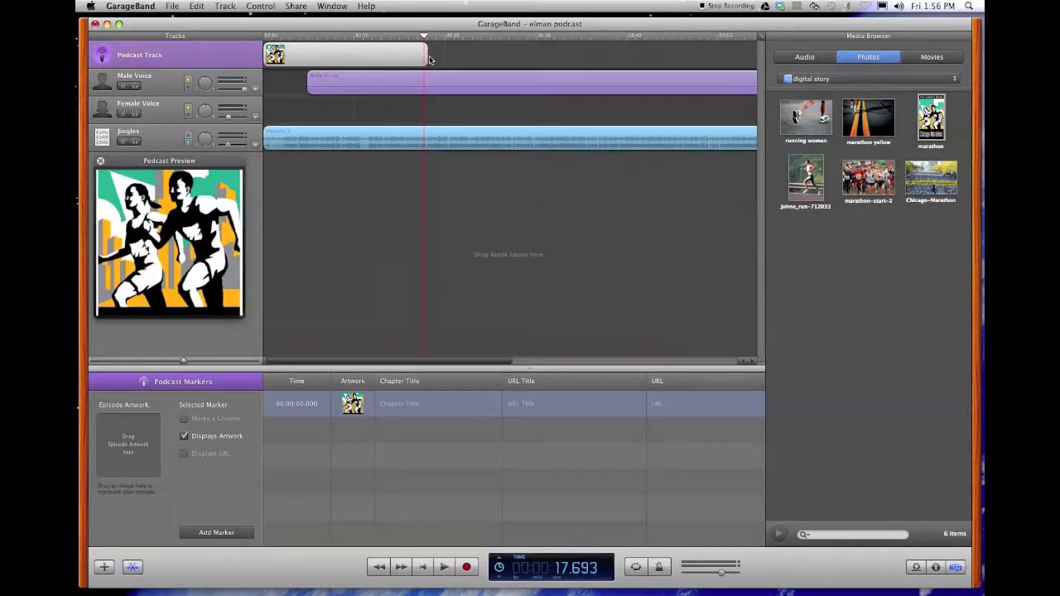
{"action": "key", "text": "space"}
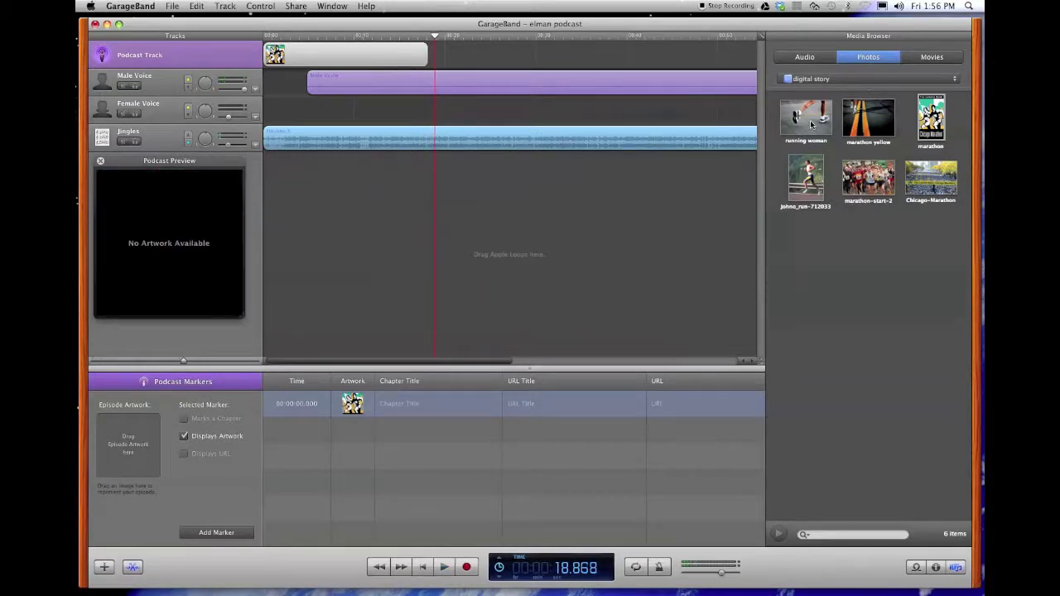
- Add the running woman photo as a marker at 00:00:18.062 and shorten its region
{"action": "left_click_drag", "start_coordinate": [812, 124], "coordinate": [476, 65]}
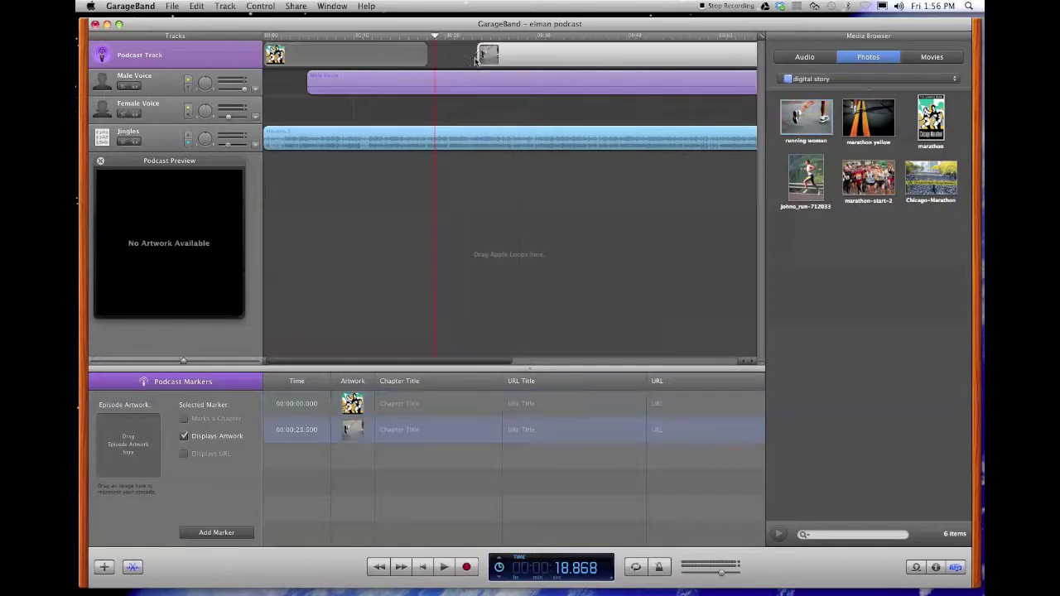
{"action": "left_click_drag", "start_coordinate": [463, 56], "coordinate": [462, 56]}
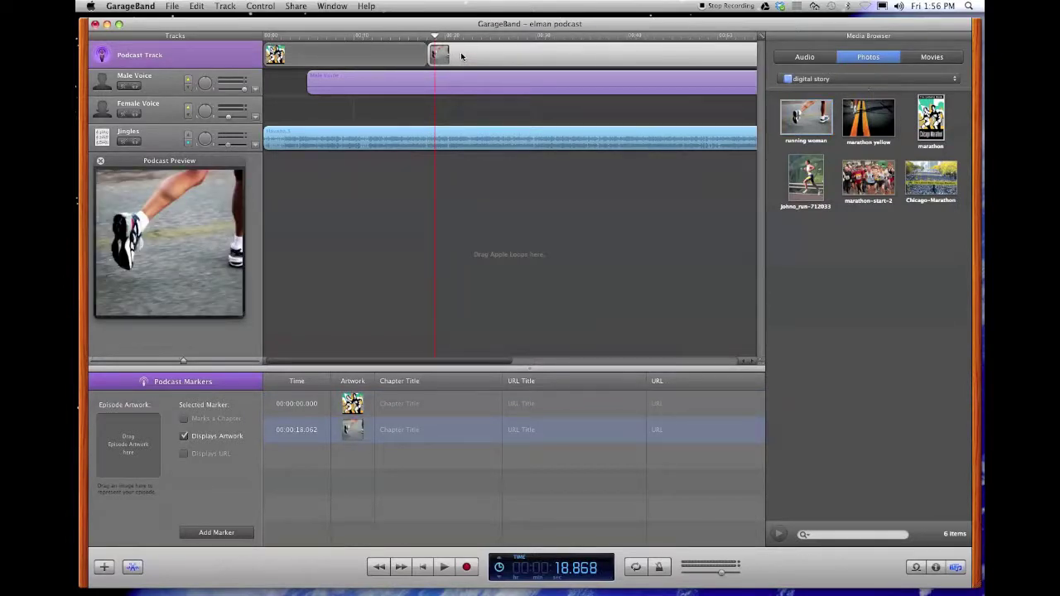
{"action": "scroll", "coordinate": [669, 67], "scroll_direction": "right", "scroll_amount": 10}
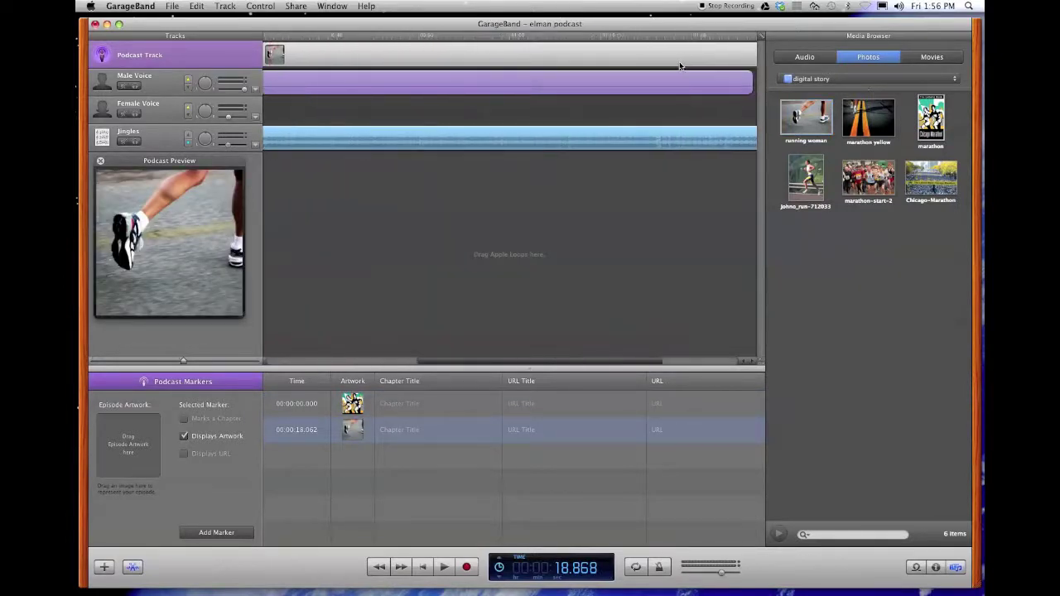
{"action": "left_click_drag", "start_coordinate": [655, 53], "coordinate": [449, 58]}
{"action": "key", "text": "space"}
- Add the runner photo as a third marker near 26 seconds
{"action": "scroll", "coordinate": [448, 58], "scroll_direction": "left", "scroll_amount": 3}
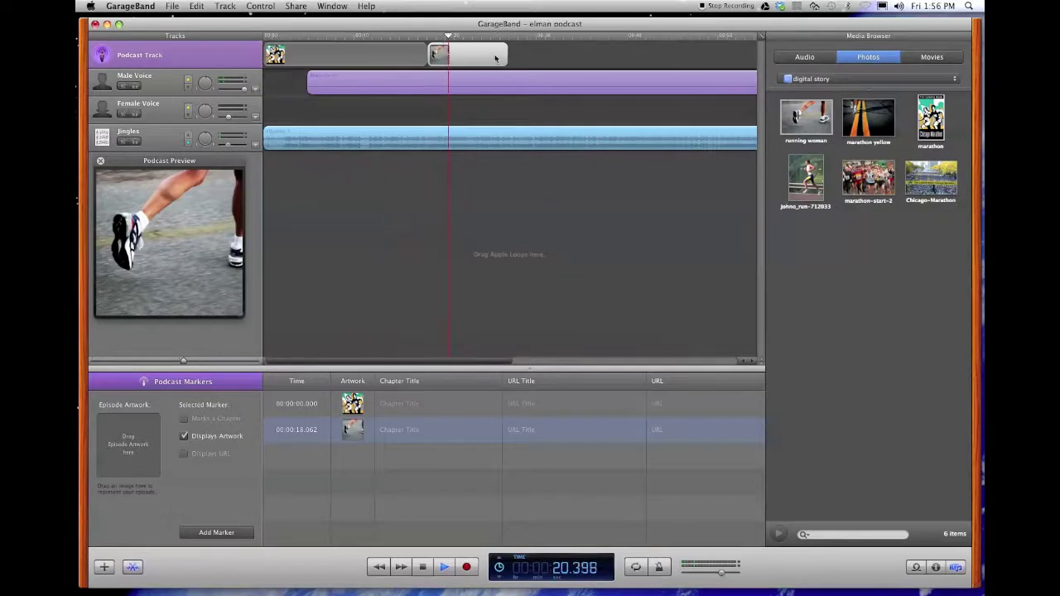
{"action": "left_click", "coordinate": [507, 62]}
{"action": "key", "text": "space"}
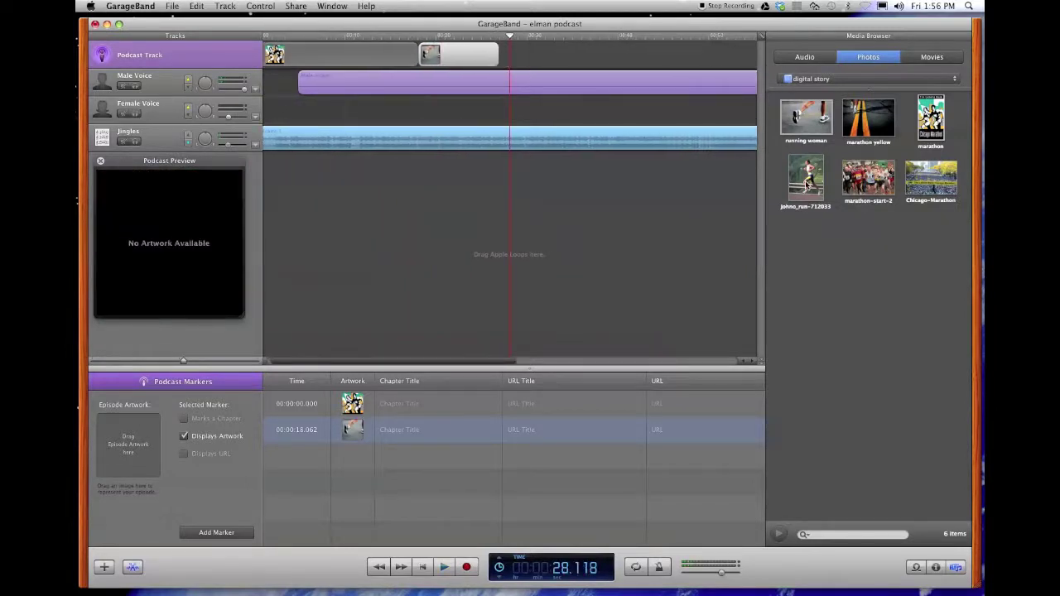
{"action": "mouse_move", "coordinate": [805, 175]}
{"action": "left_mouse_down"}
{"action": "mouse_move", "coordinate": [674, 85]}
{"action": "mouse_move", "coordinate": [544, 62]}
{"action": "left_mouse_up"}
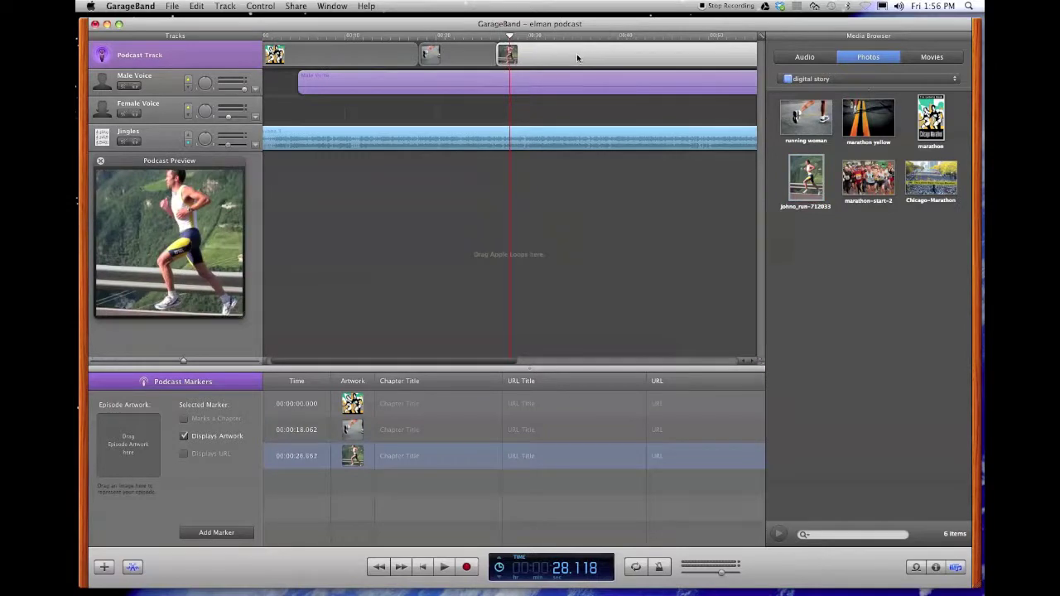
{"action": "scroll", "coordinate": [573, 56], "scroll_direction": "right", "scroll_amount": 4}
{"action": "scroll", "coordinate": [572, 55], "scroll_direction": "right", "scroll_amount": 7}
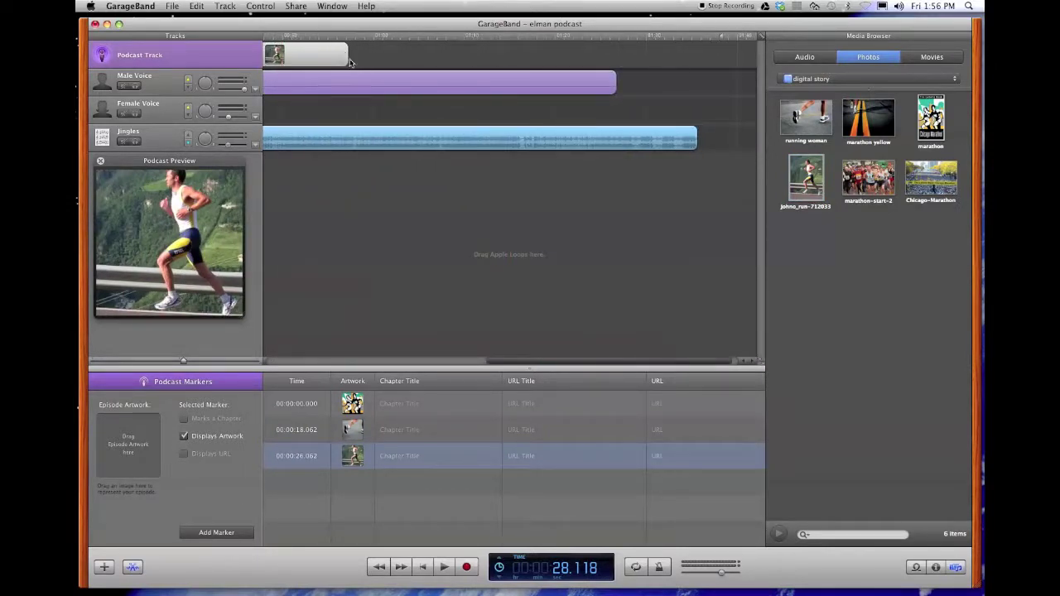
- Play back to review the image markers and shorten the third artwork region
{"action": "scroll", "coordinate": [563, 49], "scroll_direction": "left", "scroll_amount": 6}
{"action": "key", "text": "space"}
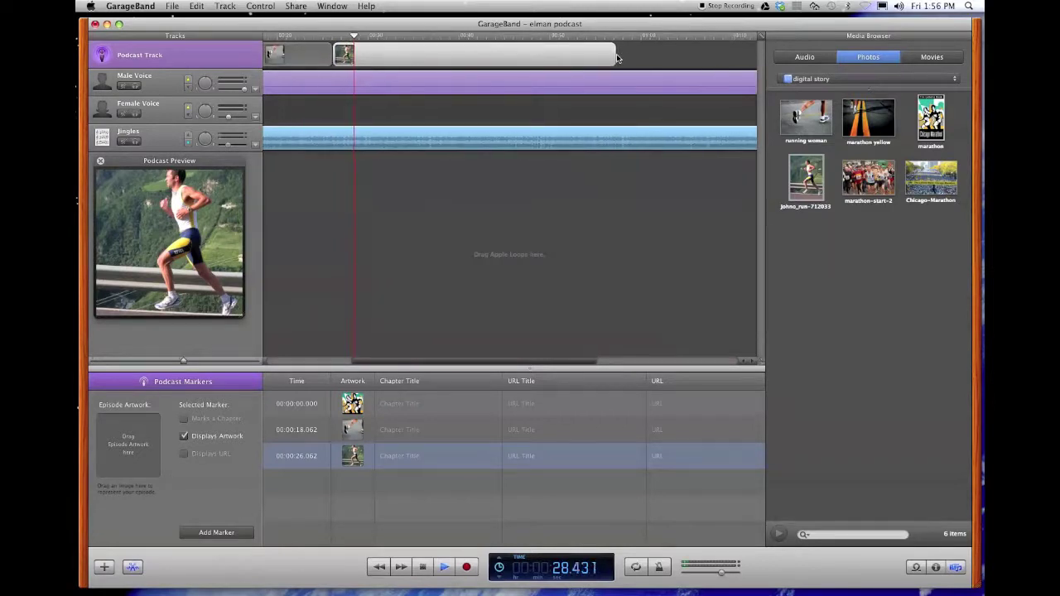
{"action": "scroll", "coordinate": [619, 53], "scroll_direction": "left", "scroll_amount": 3}
{"action": "scroll", "coordinate": [684, 62], "scroll_direction": "left", "scroll_amount": 2}
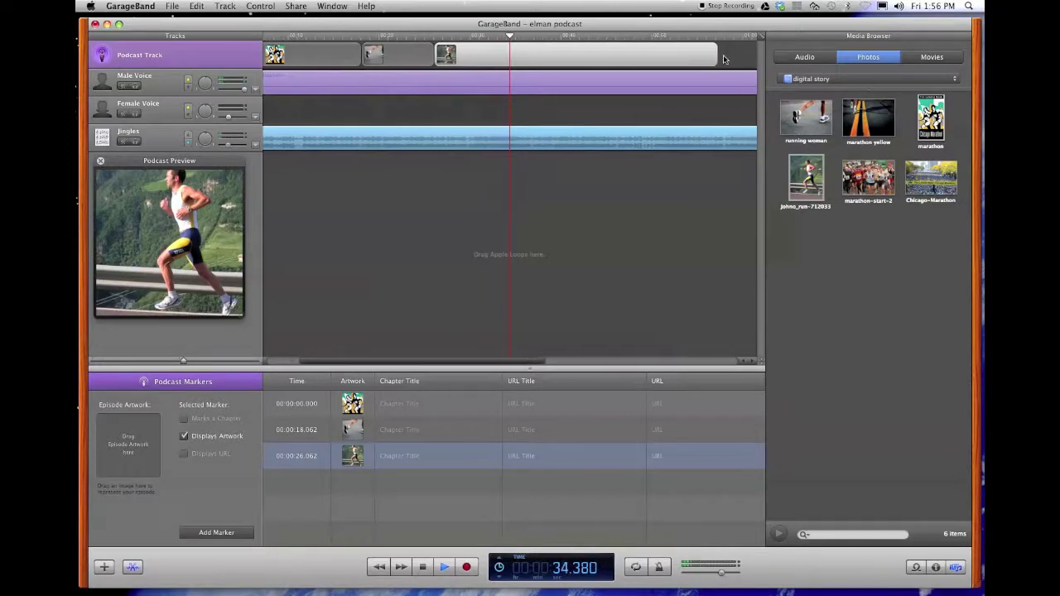
{"action": "left_click_drag", "start_coordinate": [709, 56], "coordinate": [644, 55]}
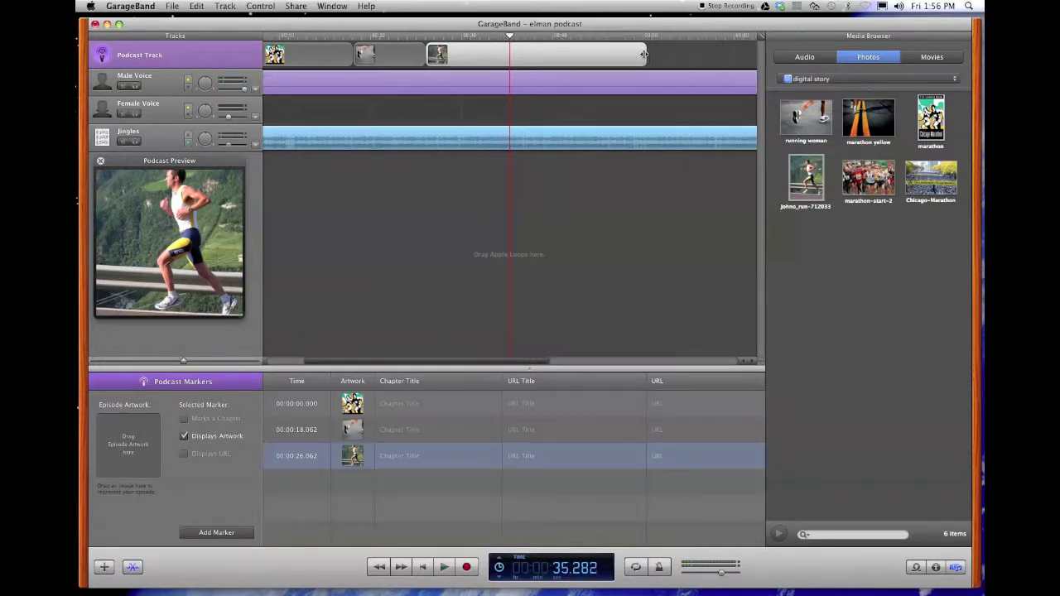
- Add marathon-start-2 at 00:00:49.625 and Chicago-Marathon at 00:01:21.250, then select all markers
{"action": "mouse_move", "coordinate": [871, 190]}
{"action": "left_mouse_down"}
{"action": "mouse_move", "coordinate": [658, 48]}
{"action": "mouse_move", "coordinate": [669, 56]}
{"action": "left_mouse_up"}
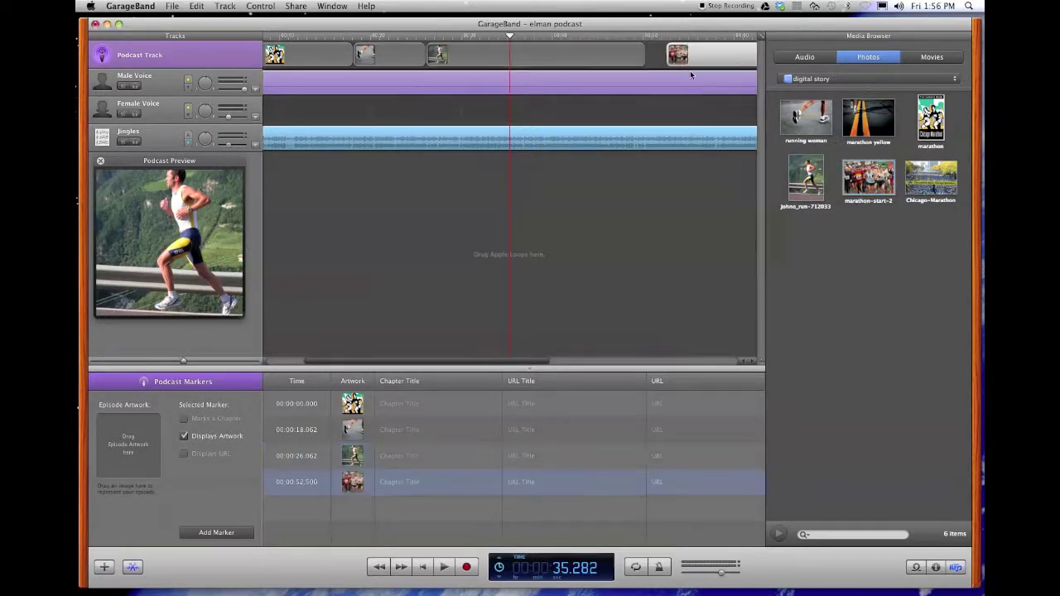
{"action": "scroll", "coordinate": [668, 53], "scroll_direction": "right", "scroll_amount": 10}
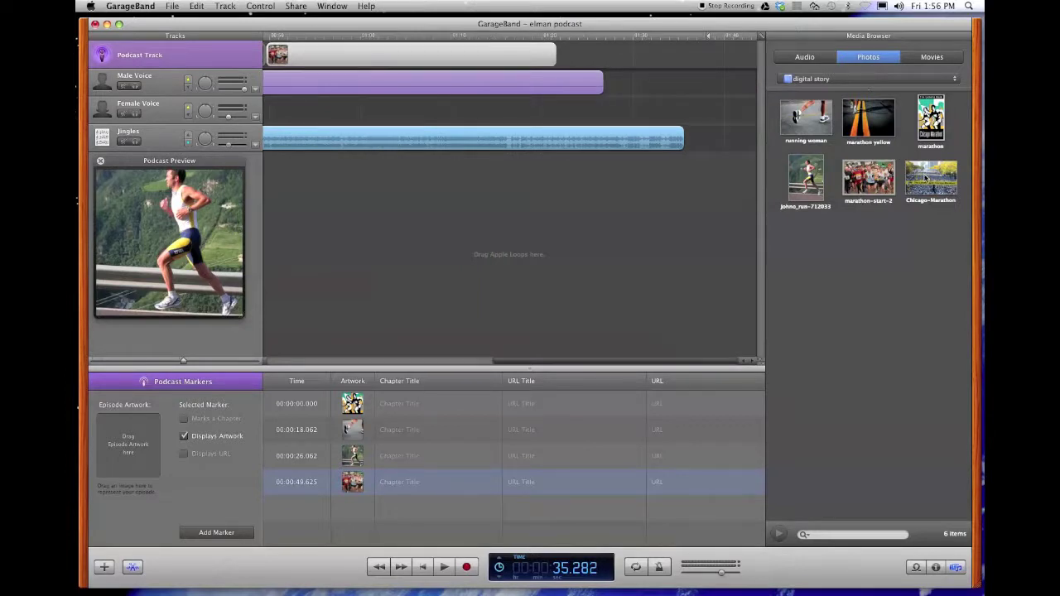
{"action": "left_click_drag", "start_coordinate": [927, 179], "coordinate": [588, 55]}
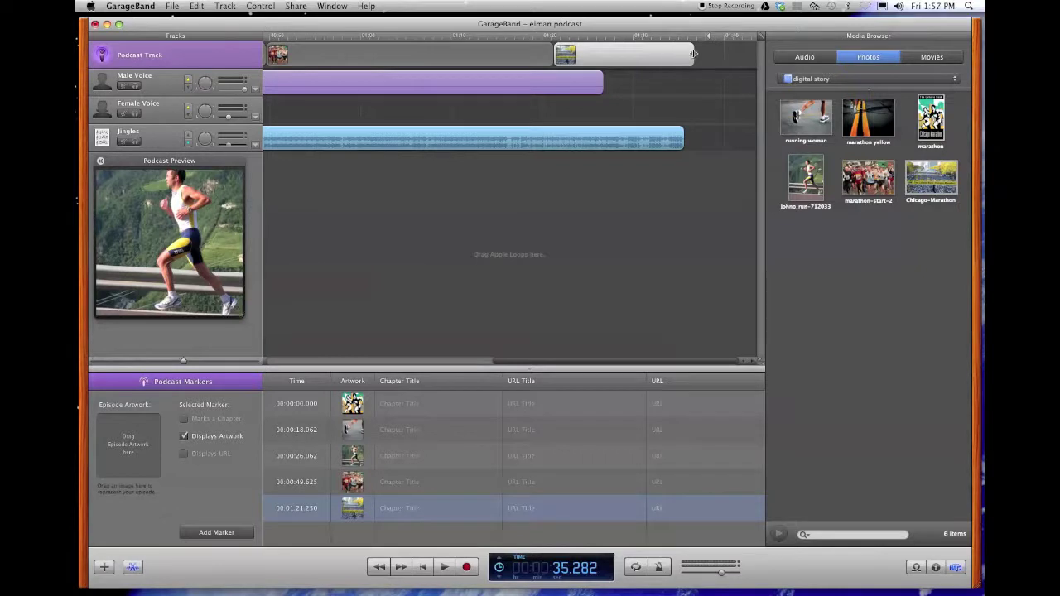
{"action": "key", "text": "super+a"}
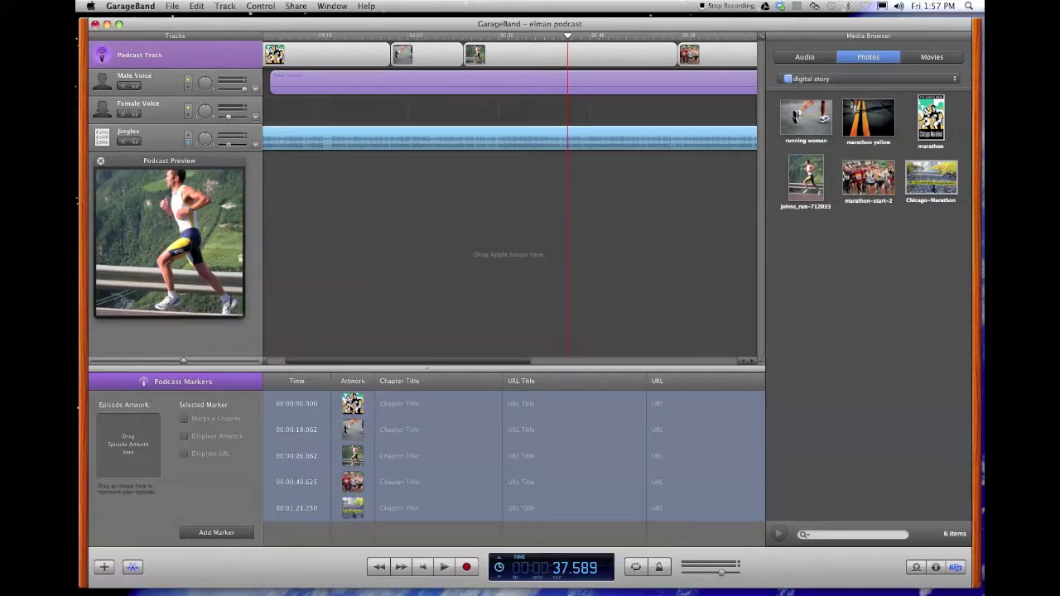
{"action": "mouse_move", "coordinate": [346, 430]}
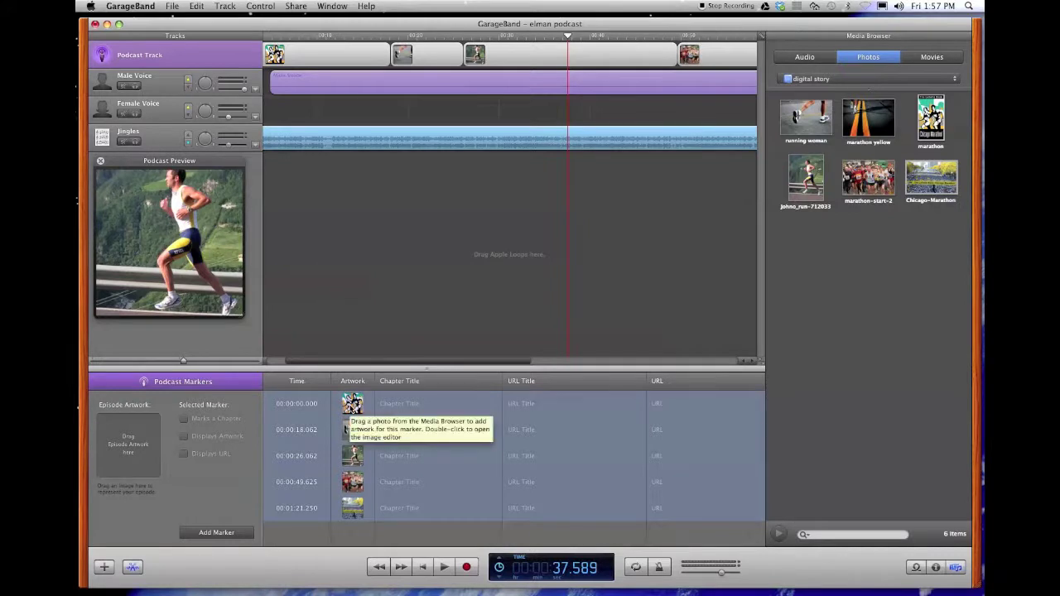
- Title the first two chapter markers 'Starting' and 'Training'
{"action": "left_click", "coordinate": [395, 403]}
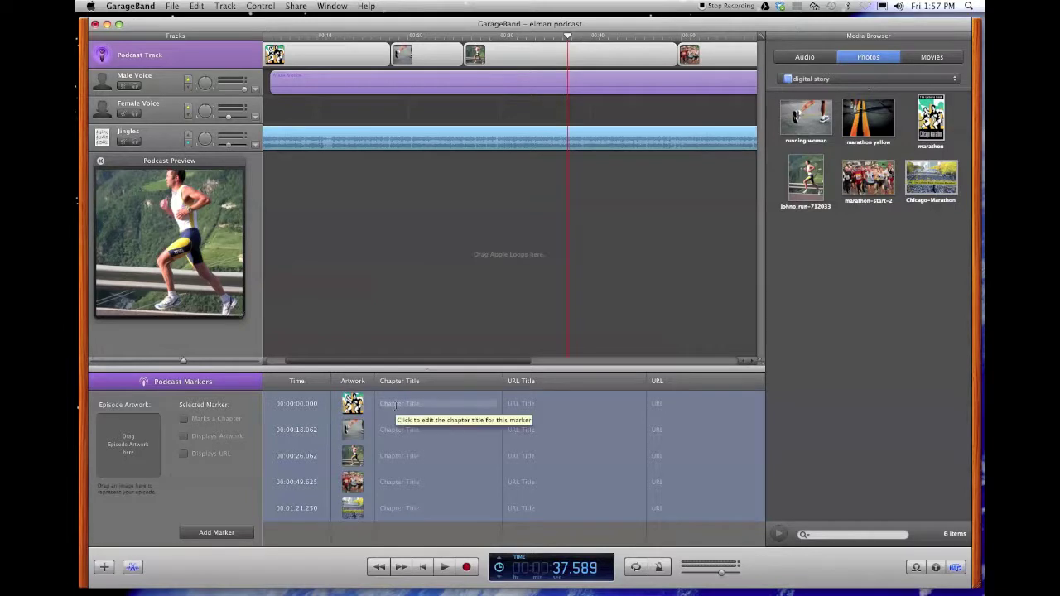
{"action": "left_click", "coordinate": [396, 404]}
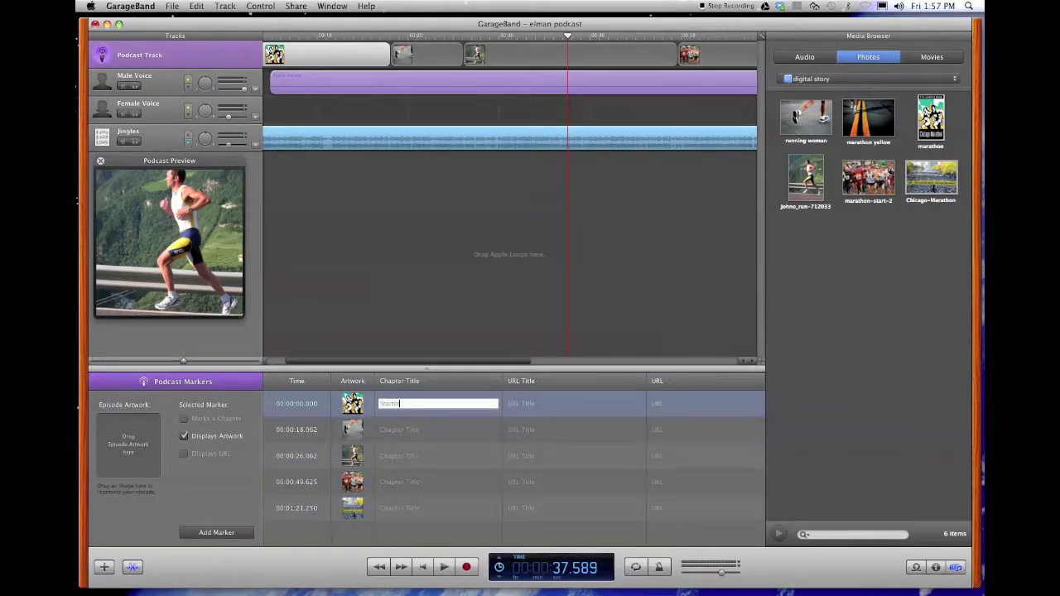
{"action": "type", "text": "Starting"}
{"action": "left_click", "coordinate": [398, 430]}
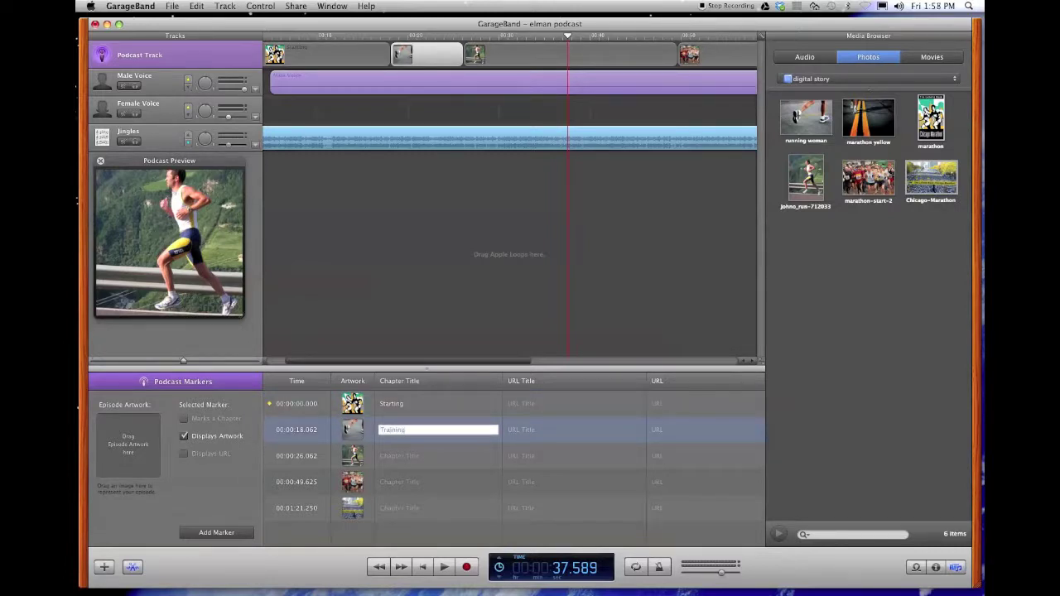
{"action": "left_click", "coordinate": [407, 456]}
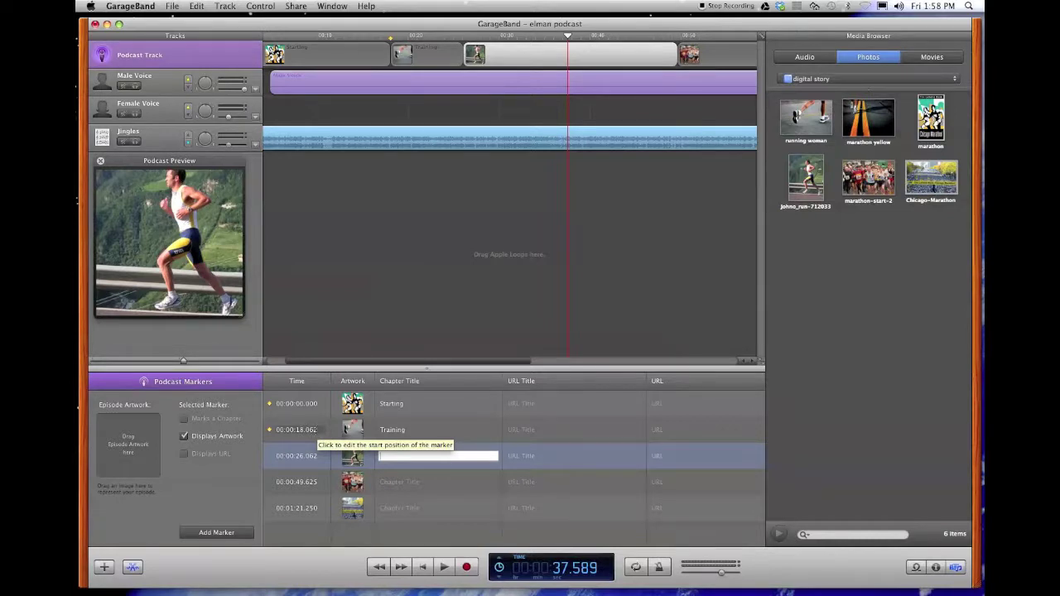
- Shift the Training marker slightly earlier to 00:00:17.937
{"action": "left_click", "coordinate": [316, 431]}
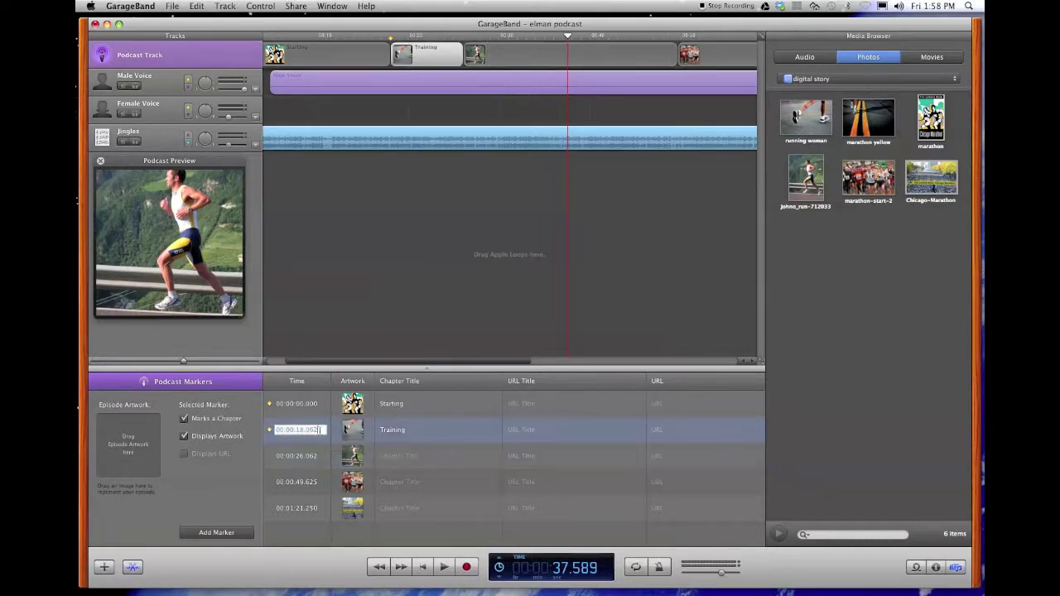
{"action": "left_click", "coordinate": [428, 56]}
{"action": "left_click_drag", "start_coordinate": [427, 55], "coordinate": [426, 56]}
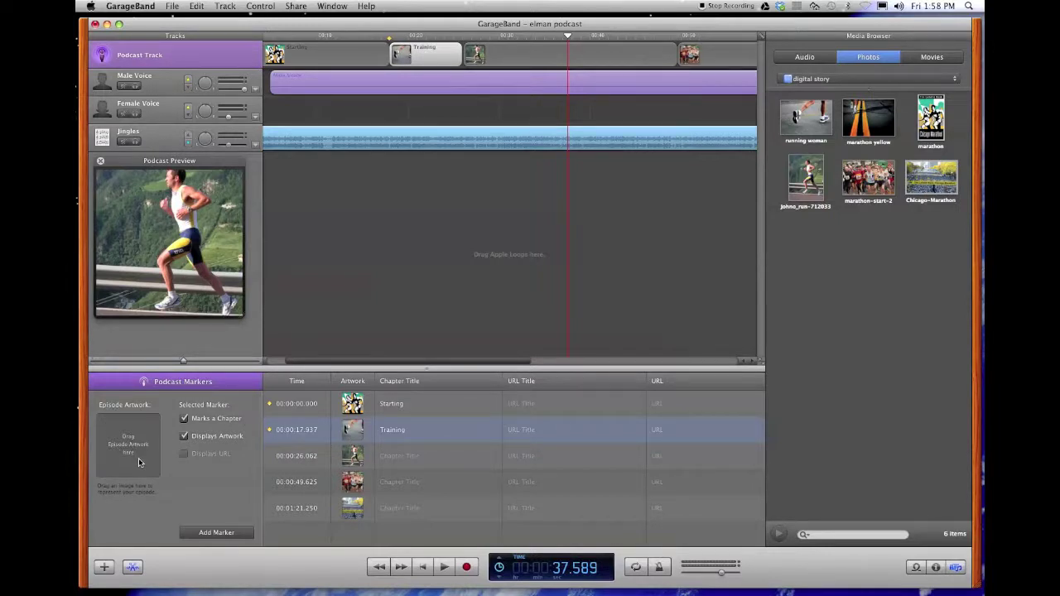
- Drop the two-runner marathon poster into the Episode Artwork well
{"action": "mouse_move", "coordinate": [138, 452]}
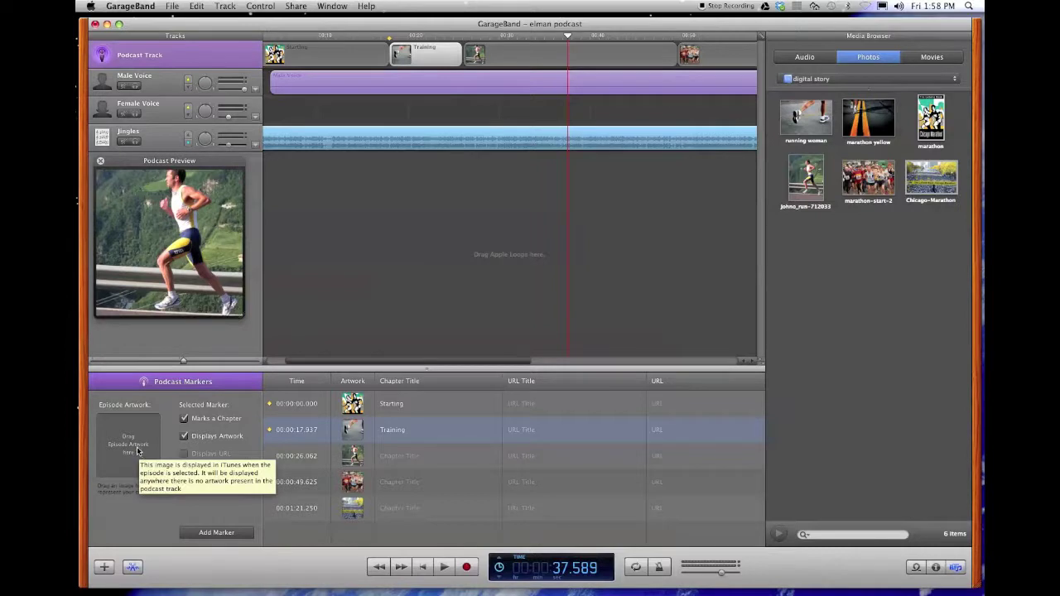
{"action": "mouse_move", "coordinate": [190, 293]}
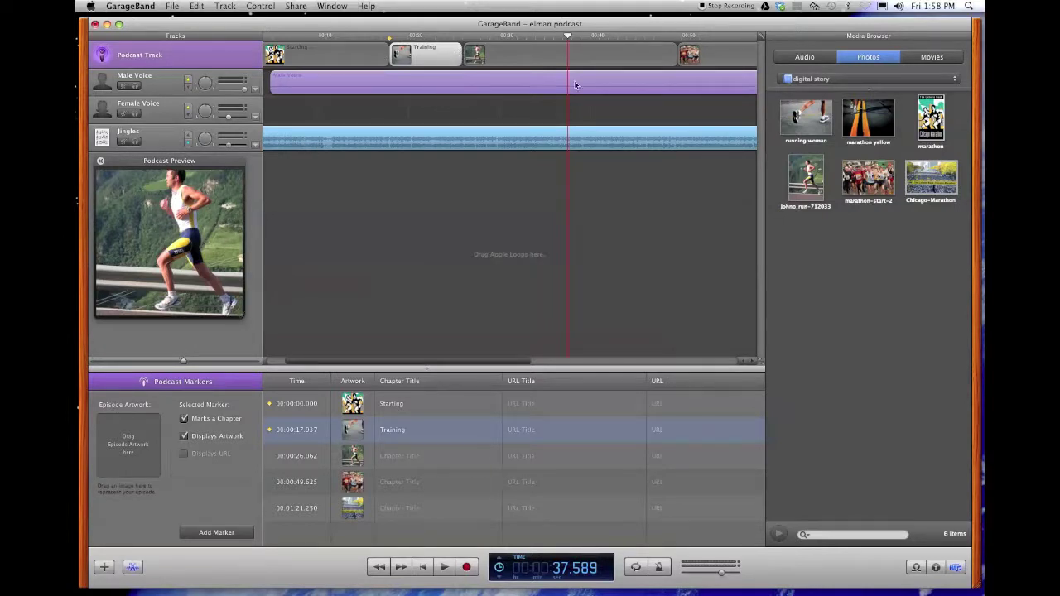
{"action": "left_click_drag", "start_coordinate": [941, 123], "coordinate": [143, 441]}
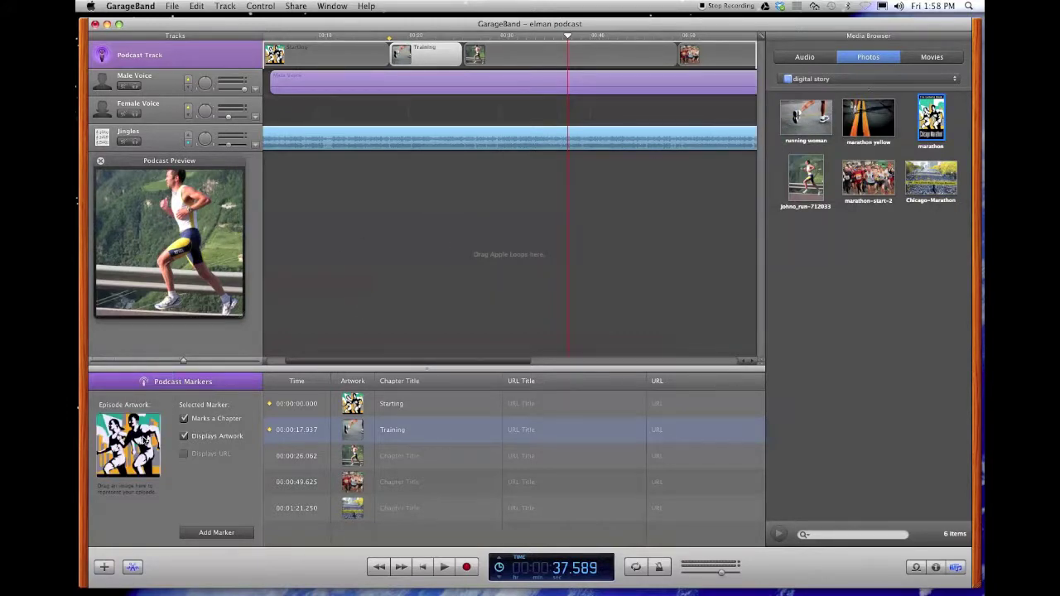
- Nudge the third marker to 00:00:26.250 and play the episode from about 25 seconds
{"action": "left_click_drag", "start_coordinate": [485, 57], "coordinate": [487, 58]}
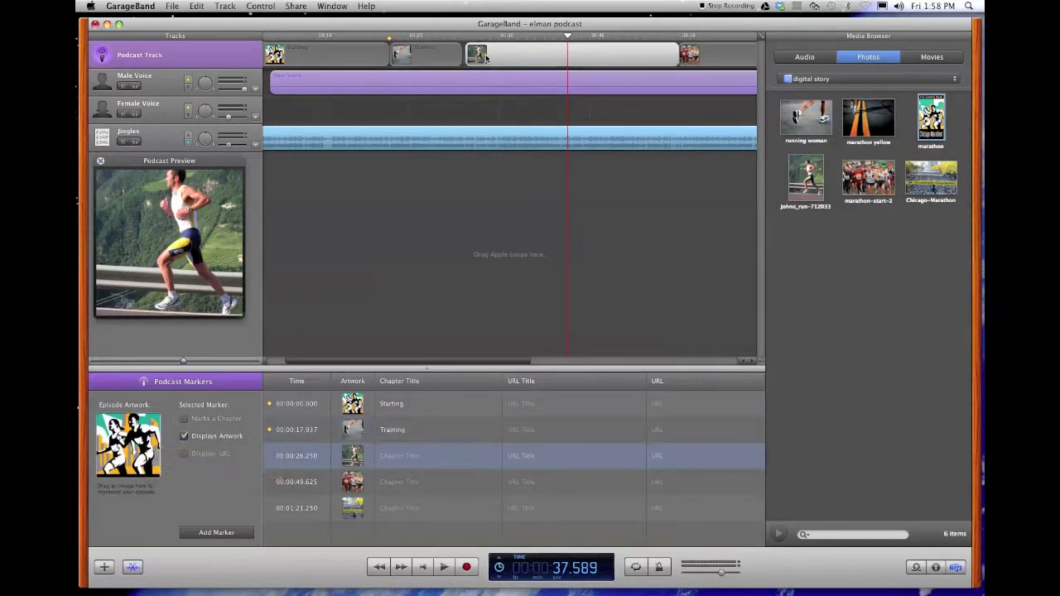
{"action": "left_click", "coordinate": [457, 38]}
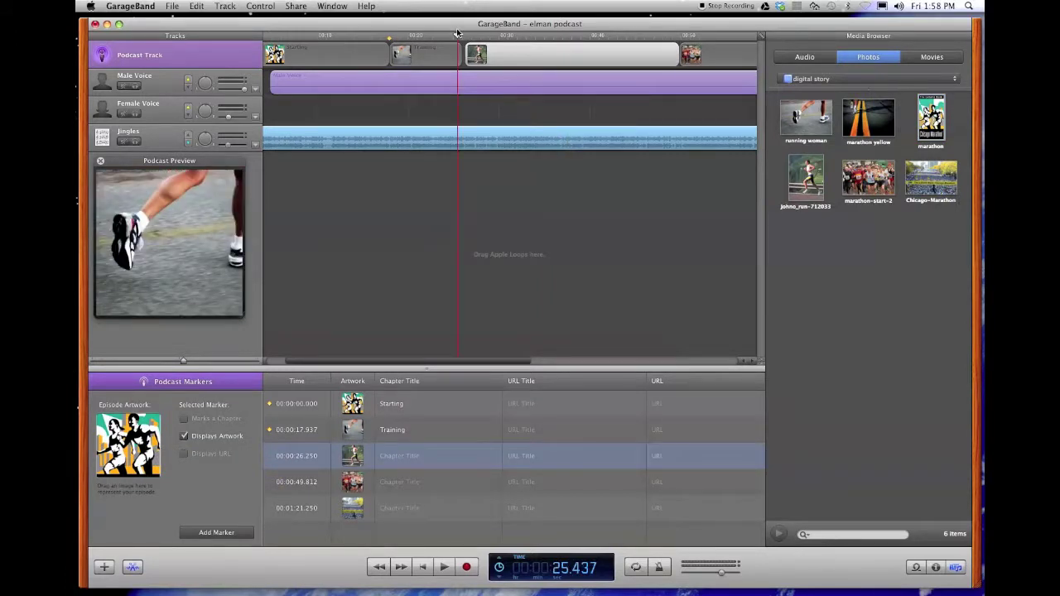
{"action": "key", "text": "space"}
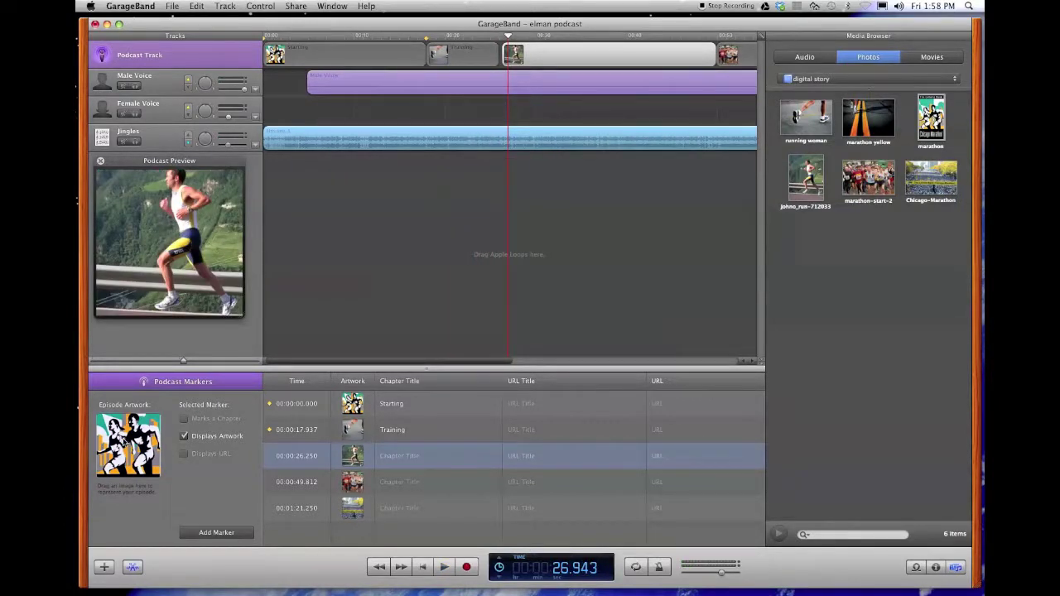
{"action": "mouse_move", "coordinate": [122, 442]}
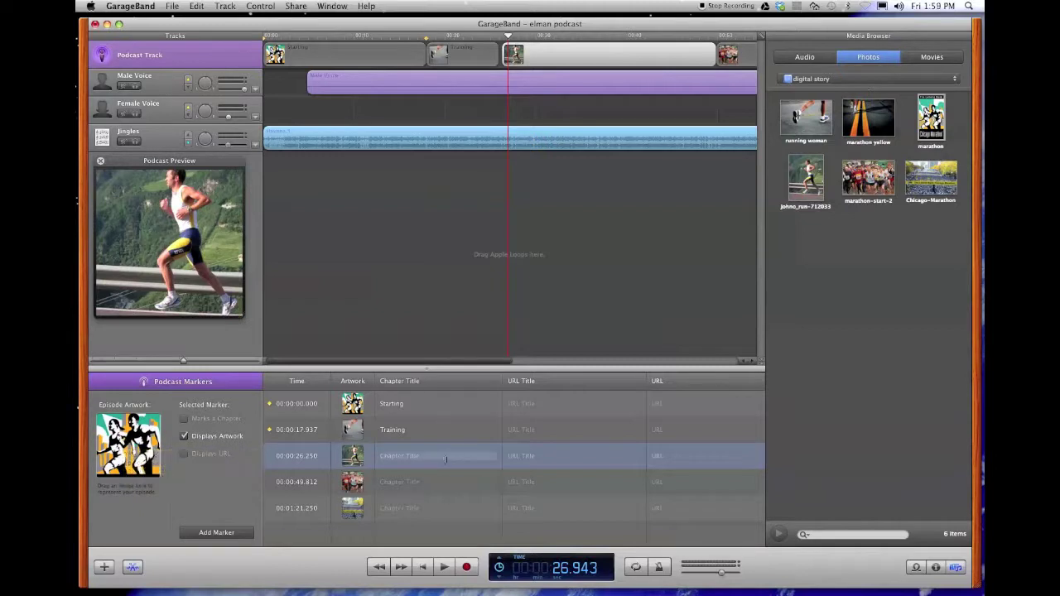
{"action": "double_click", "coordinate": [522, 402]}
{"action": "mouse_move", "coordinate": [195, 253]}
{"action": "double_click", "coordinate": [528, 406]}
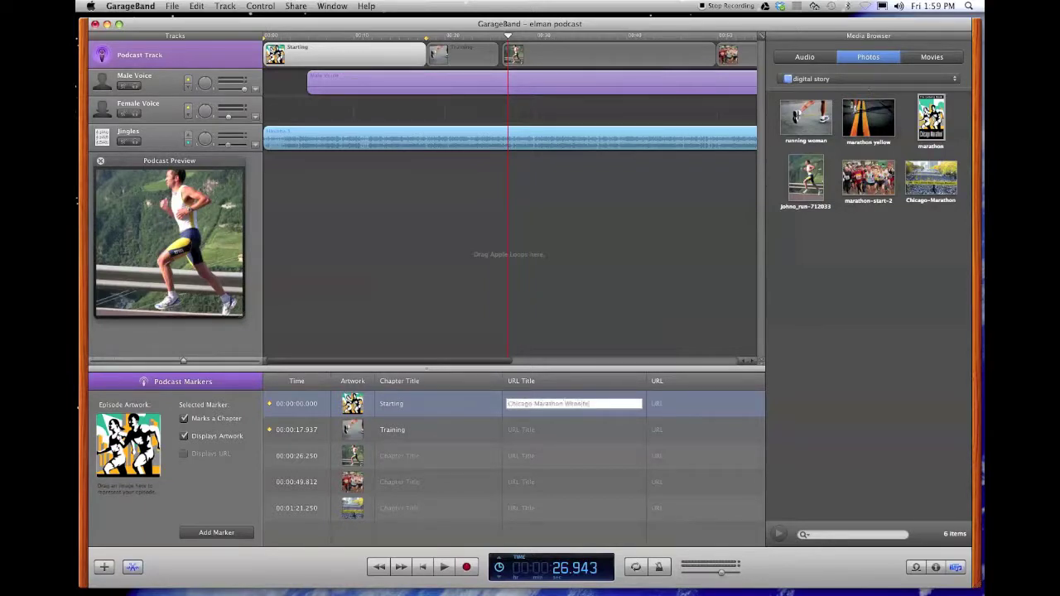
{"action": "left_click", "coordinate": [660, 404]}
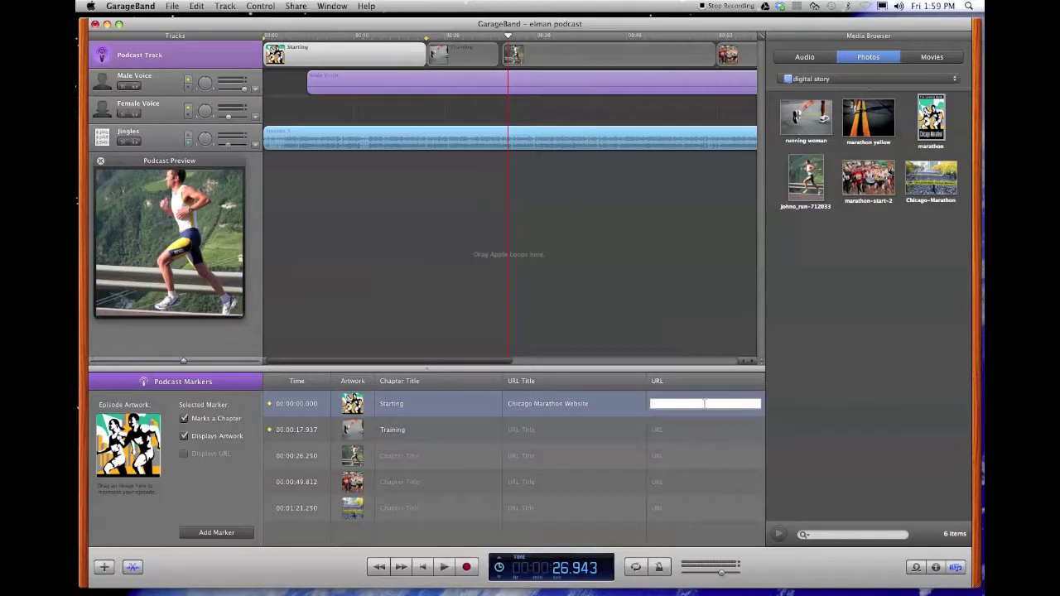
{"action": "type", "text": "http://chicagomarathon.com"}
{"action": "key", "text": "Return"}
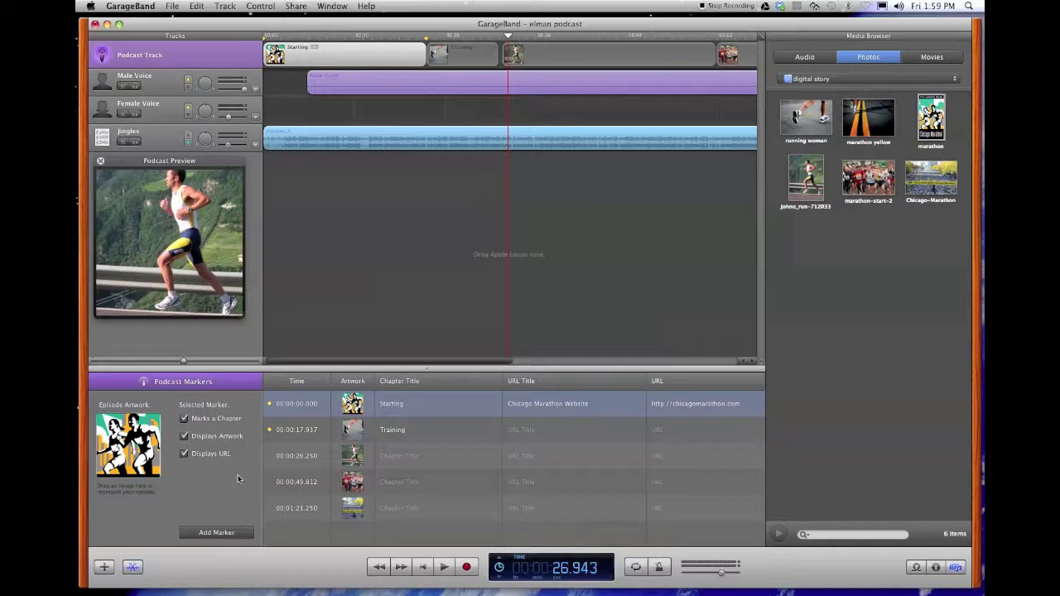
- Zoom and reframe the 00:00:26.250 marker's runner photo in the Artwork Editor, then apply it
{"action": "left_click", "coordinate": [355, 431]}
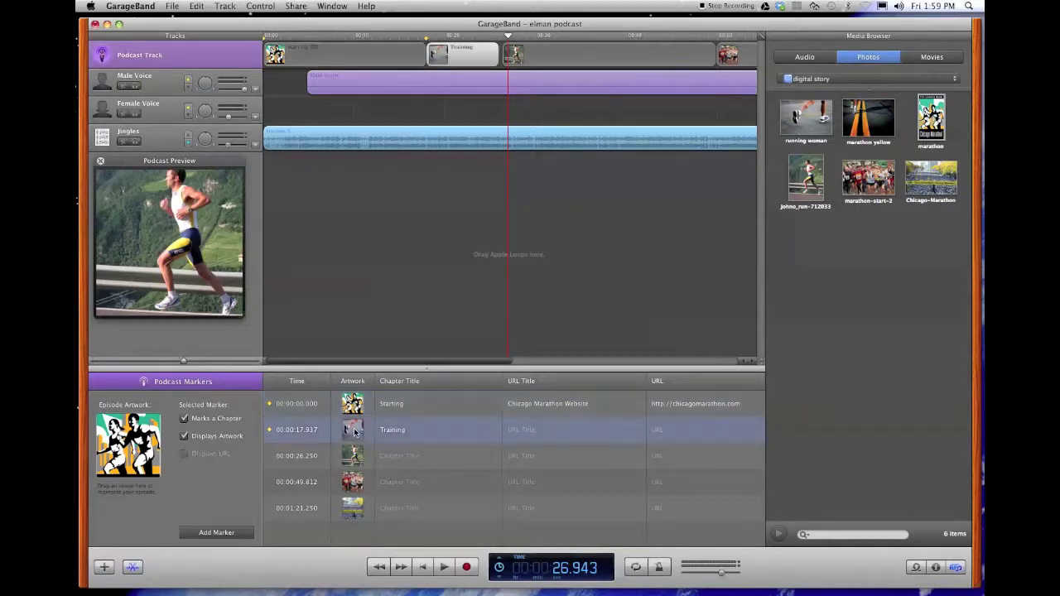
{"action": "left_click", "coordinate": [357, 455]}
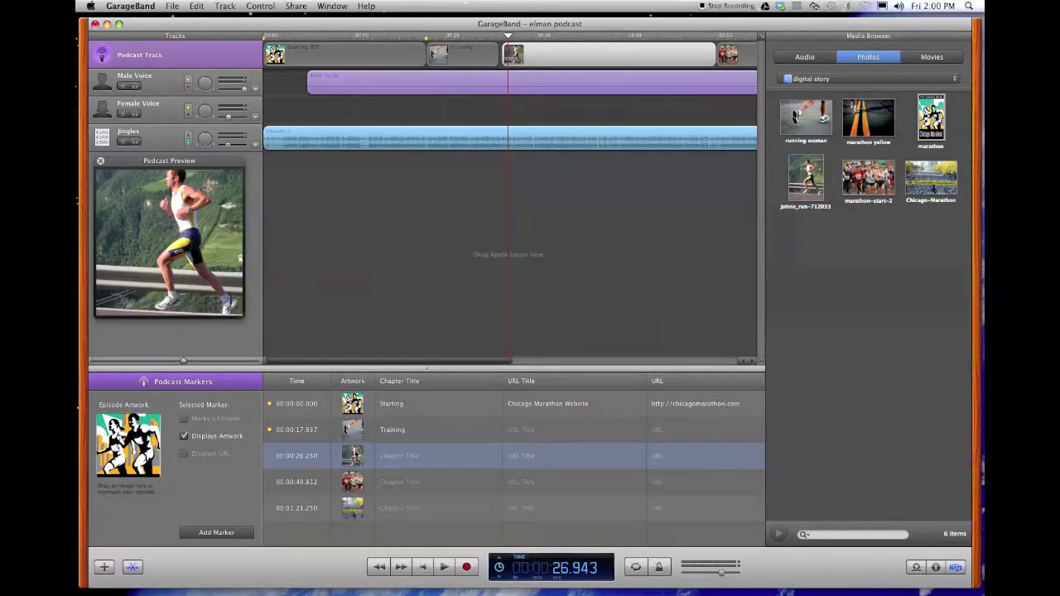
{"action": "double_click", "coordinate": [353, 455]}
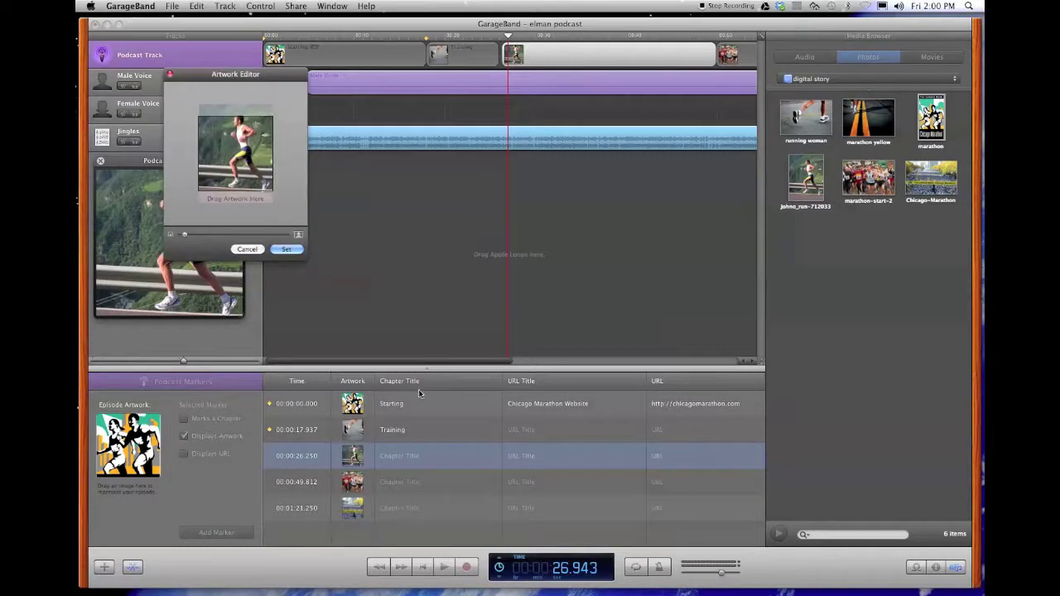
{"action": "mouse_move", "coordinate": [185, 233]}
{"action": "left_mouse_down"}
{"action": "mouse_move", "coordinate": [211, 236]}
{"action": "mouse_move", "coordinate": [178, 236]}
{"action": "left_mouse_up"}
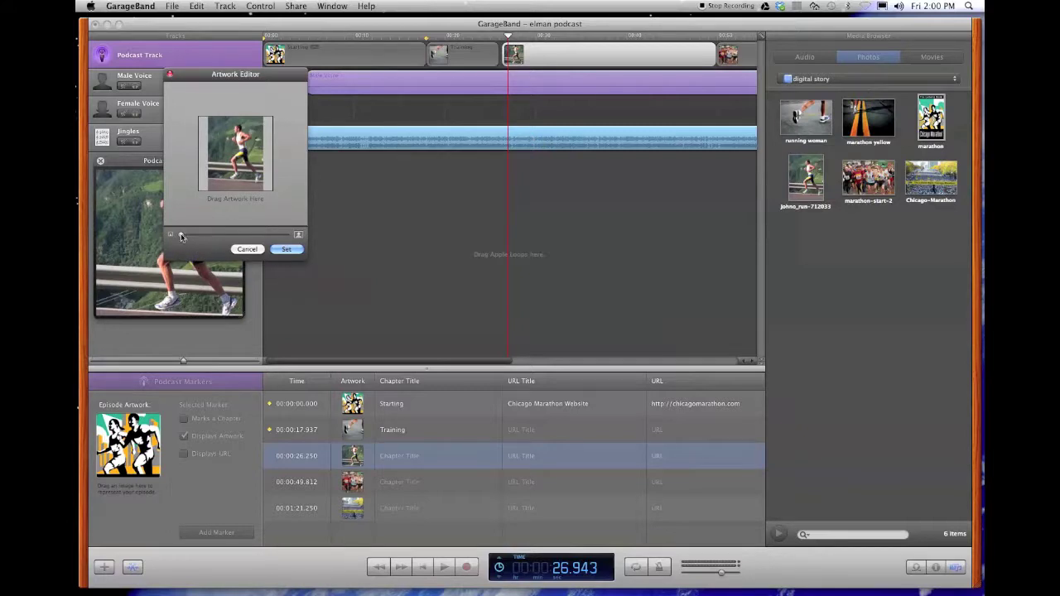
{"action": "left_click_drag", "start_coordinate": [182, 237], "coordinate": [185, 236]}
{"action": "mouse_move", "coordinate": [240, 156]}
{"action": "left_mouse_down"}
{"action": "mouse_move", "coordinate": [234, 163]}
{"action": "mouse_move", "coordinate": [236, 154]}
{"action": "left_mouse_up"}
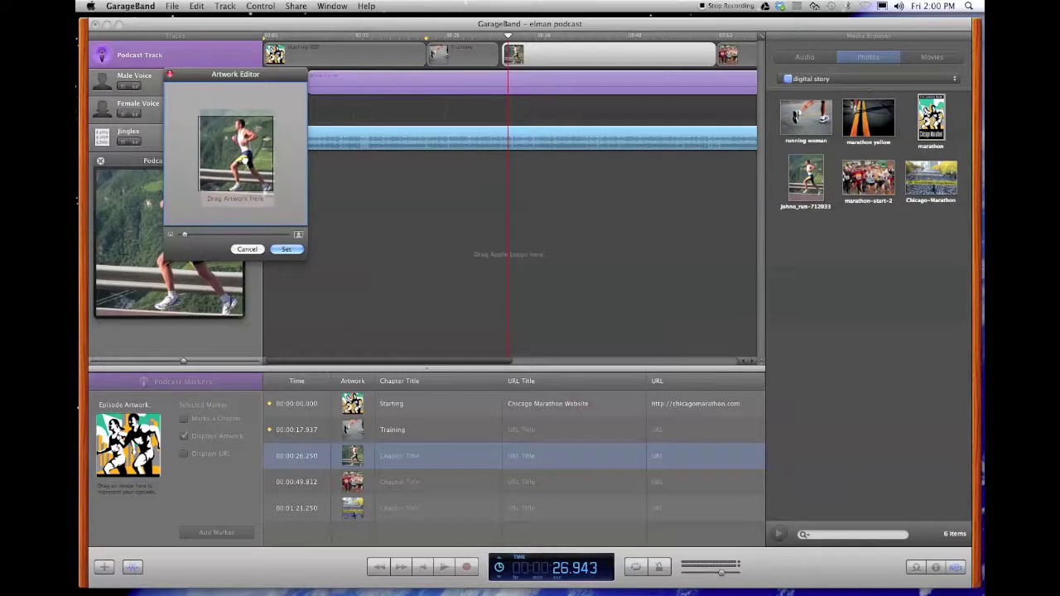
{"action": "left_click", "coordinate": [285, 248]}
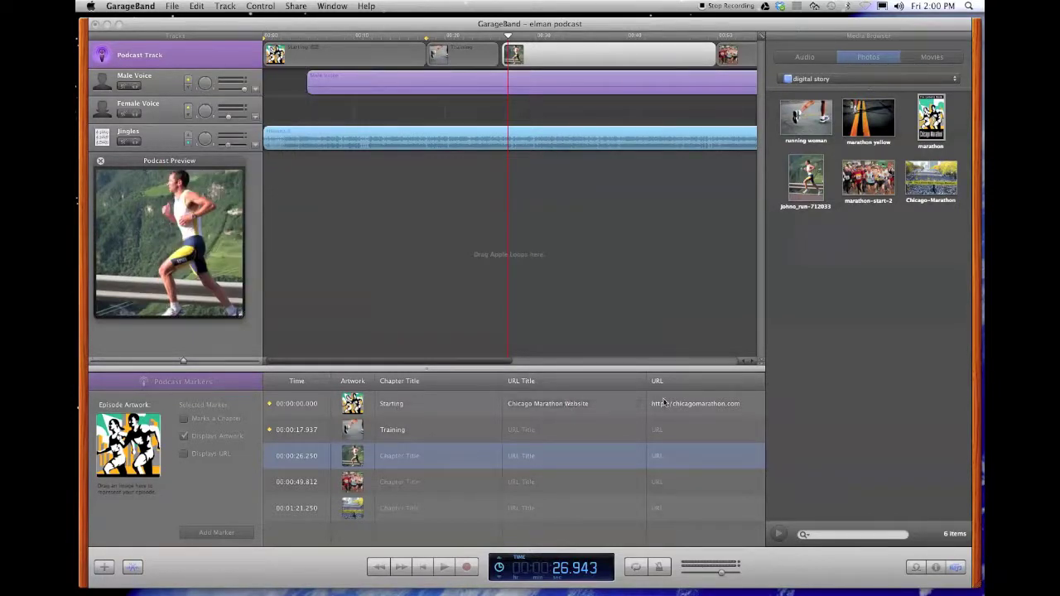
- Confirm 'Training' as the second chapter title and rewind the playhead to the start
{"action": "left_click", "coordinate": [392, 430]}
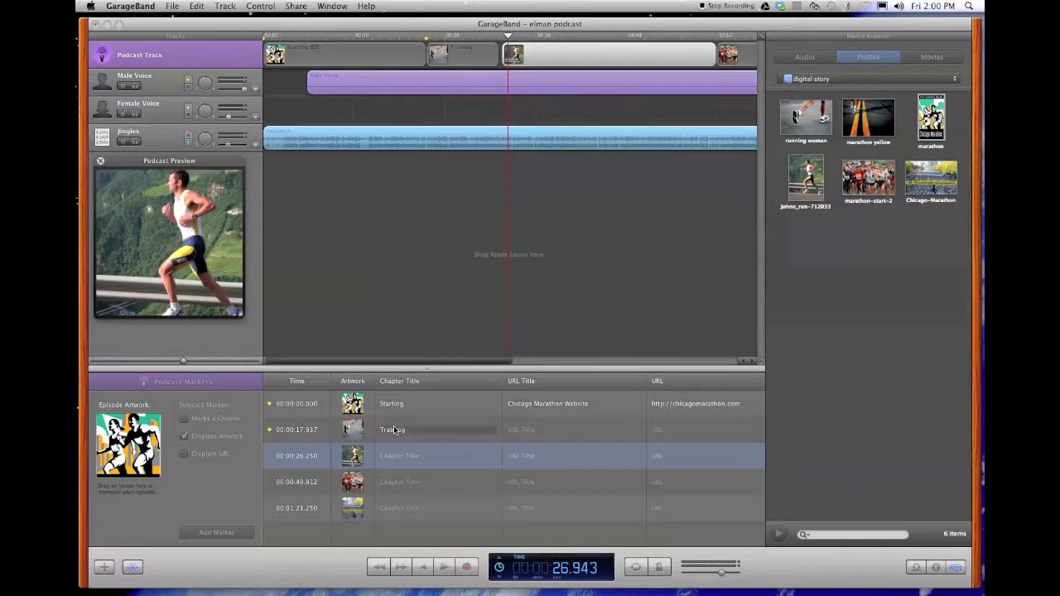
{"action": "key", "text": "Return"}
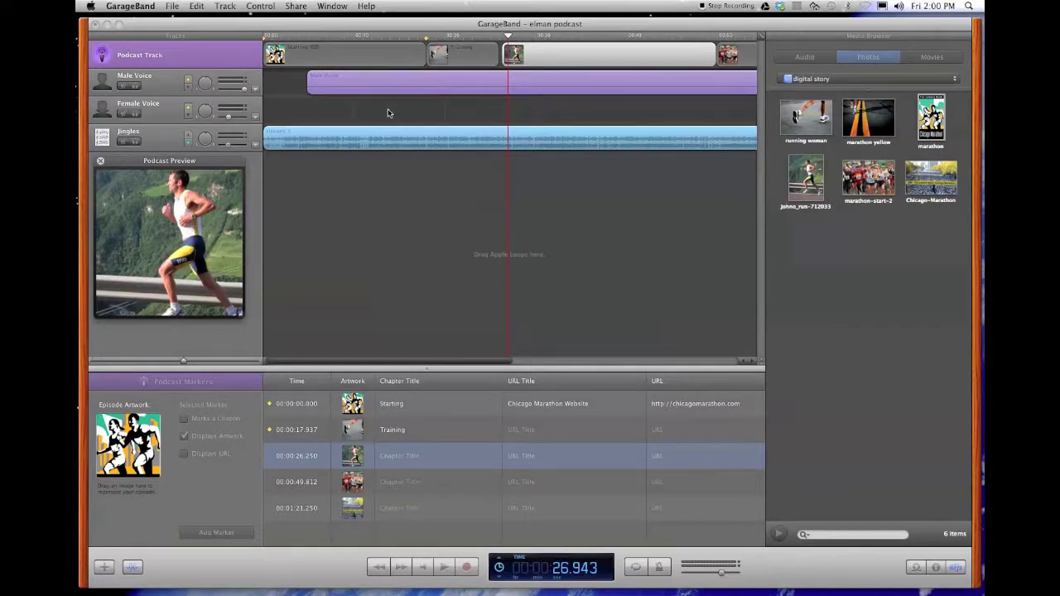
{"action": "left_click", "coordinate": [423, 567]}
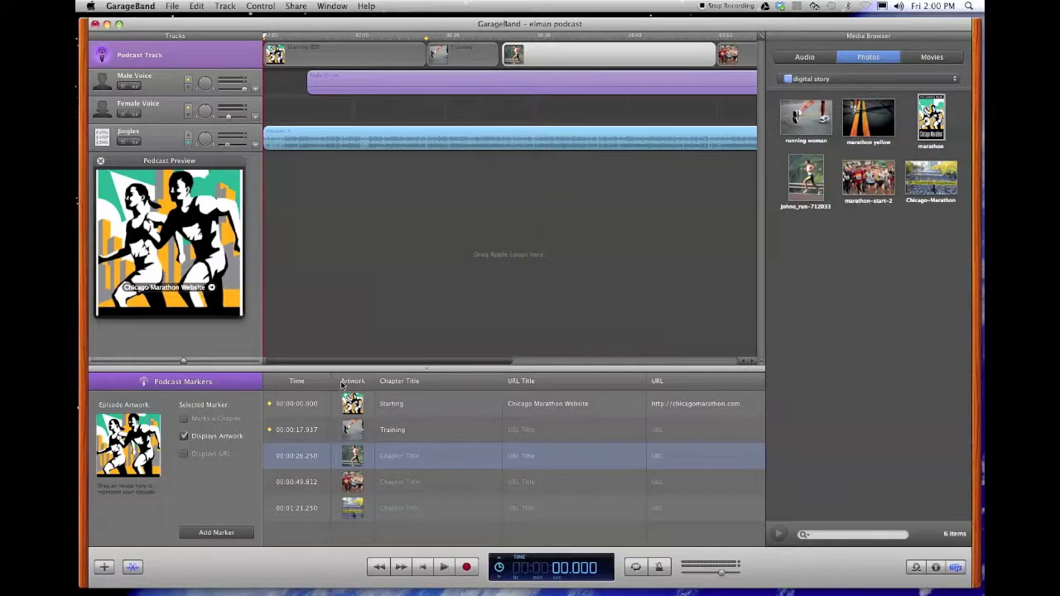
{"action": "mouse_move", "coordinate": [179, 291]}
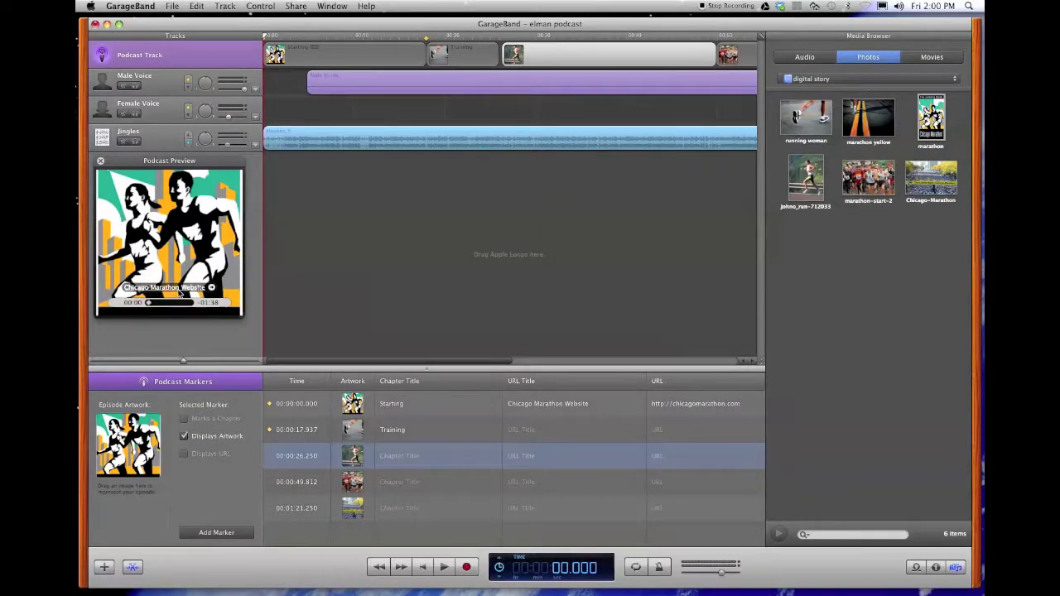
- Send the podcast to iTunes compressed with AAC Encoder as a Musical Podcast
{"action": "left_click", "coordinate": [294, 5]}
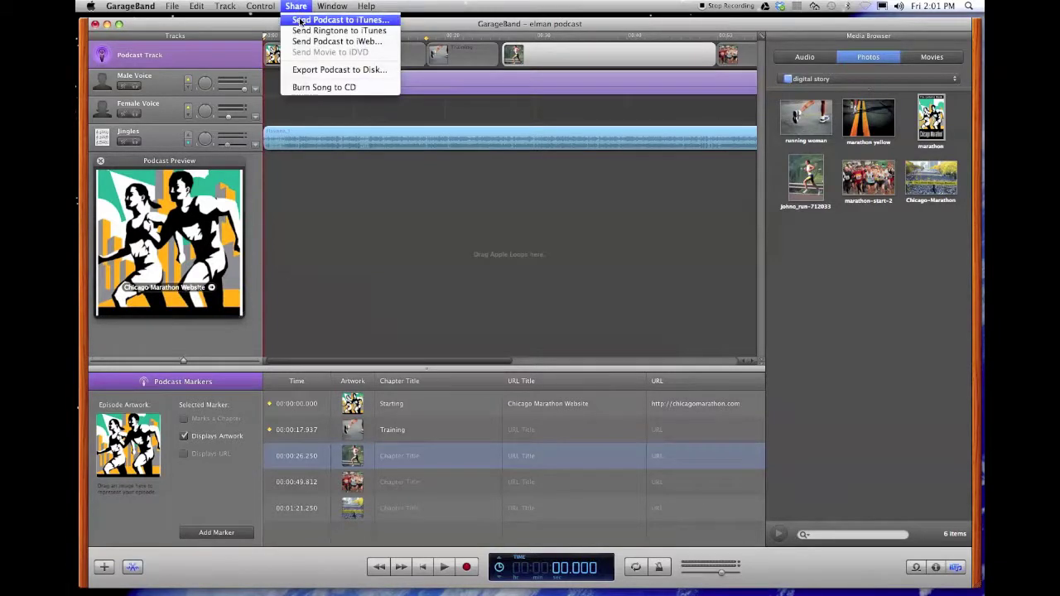
{"action": "left_click", "coordinate": [301, 20]}
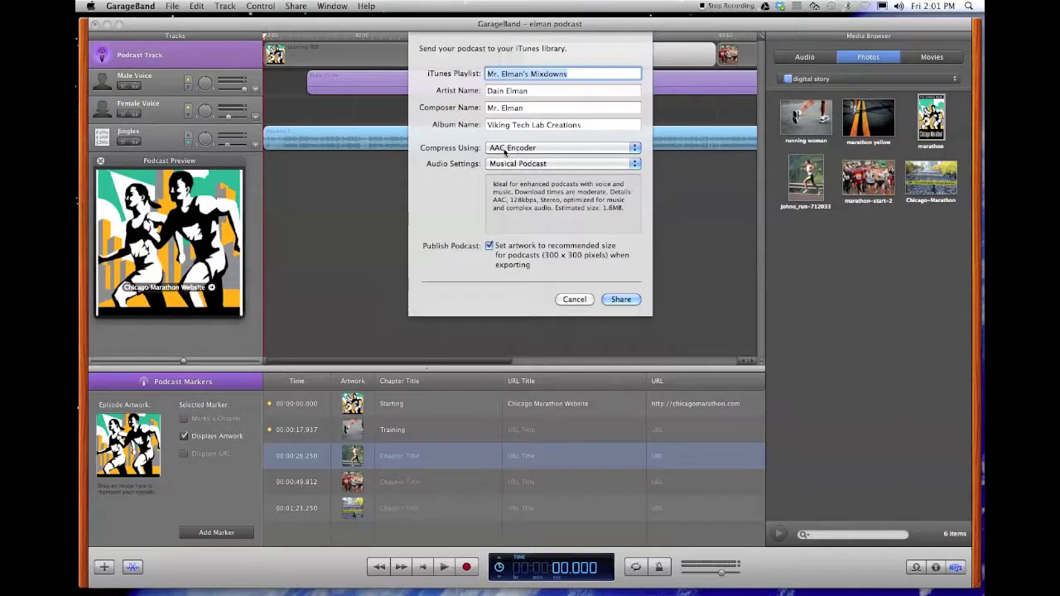
{"action": "left_click", "coordinate": [504, 149]}
{"action": "left_click", "coordinate": [506, 149]}
{"action": "left_click", "coordinate": [622, 300]}
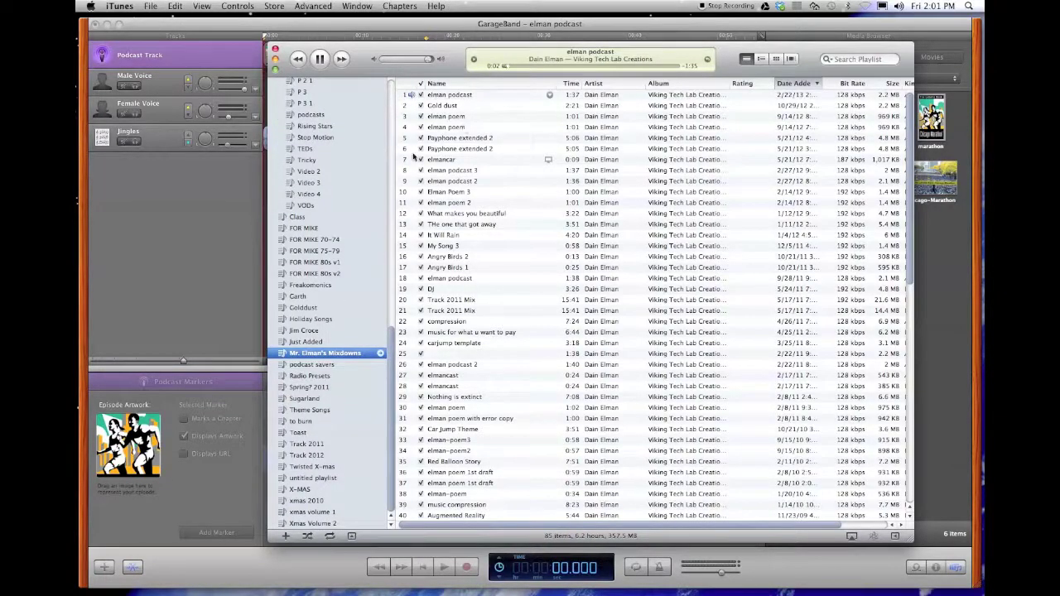
- Select the newly exported podcast track in iTunes and play it from the beginning
{"action": "left_click", "coordinate": [450, 96]}
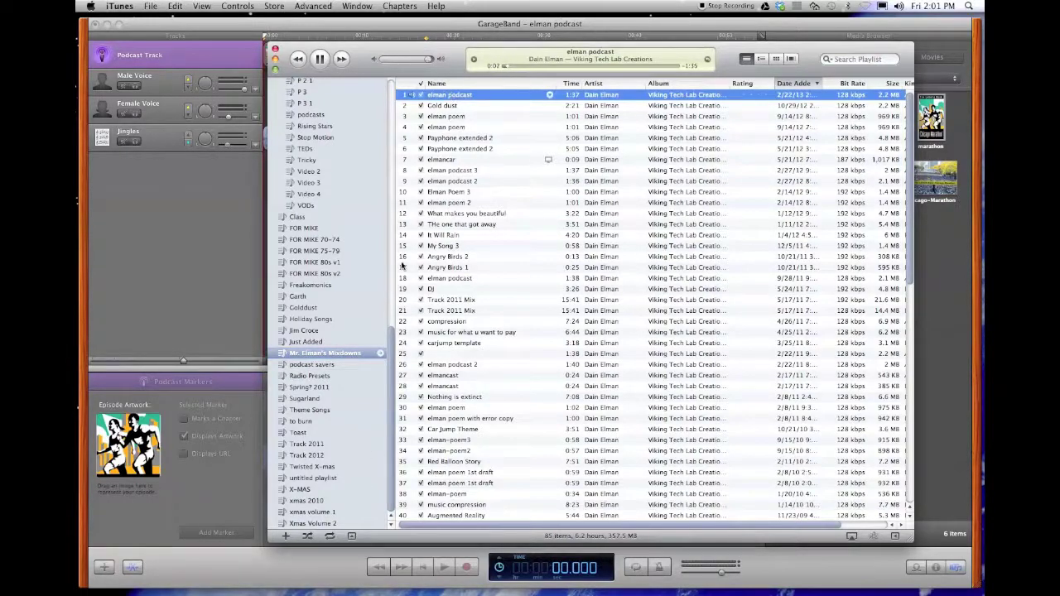
{"action": "key", "text": "space"}
{"action": "double_click", "coordinate": [454, 95]}
- Show the track's artwork, open it in the large viewer and resume playback
{"action": "left_click", "coordinate": [351, 536]}
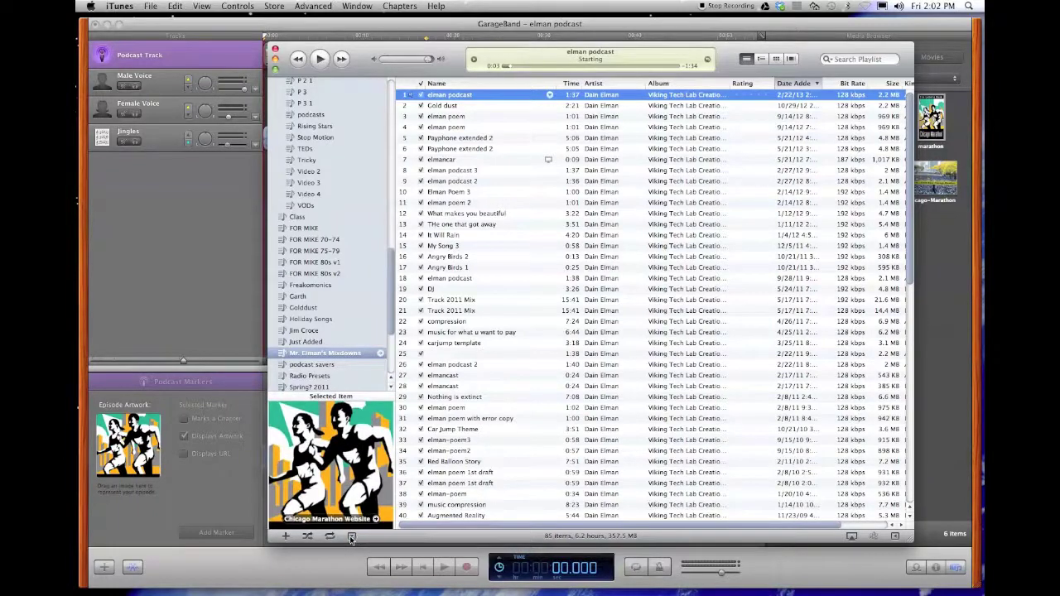
{"action": "left_click", "coordinate": [351, 536]}
{"action": "left_click", "coordinate": [352, 537]}
{"action": "left_click", "coordinate": [334, 467]}
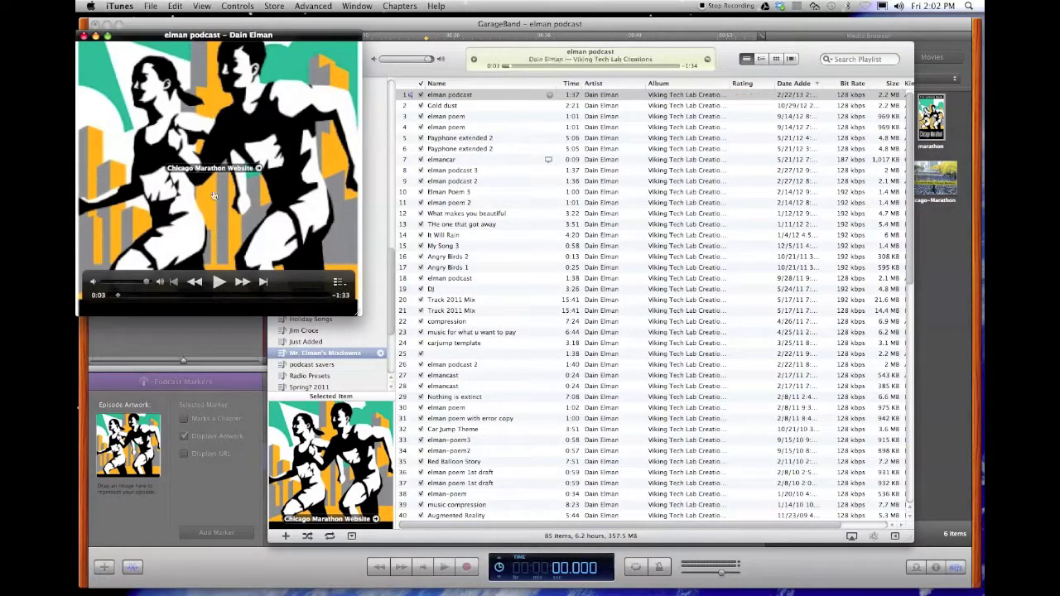
{"action": "left_click", "coordinate": [218, 282]}
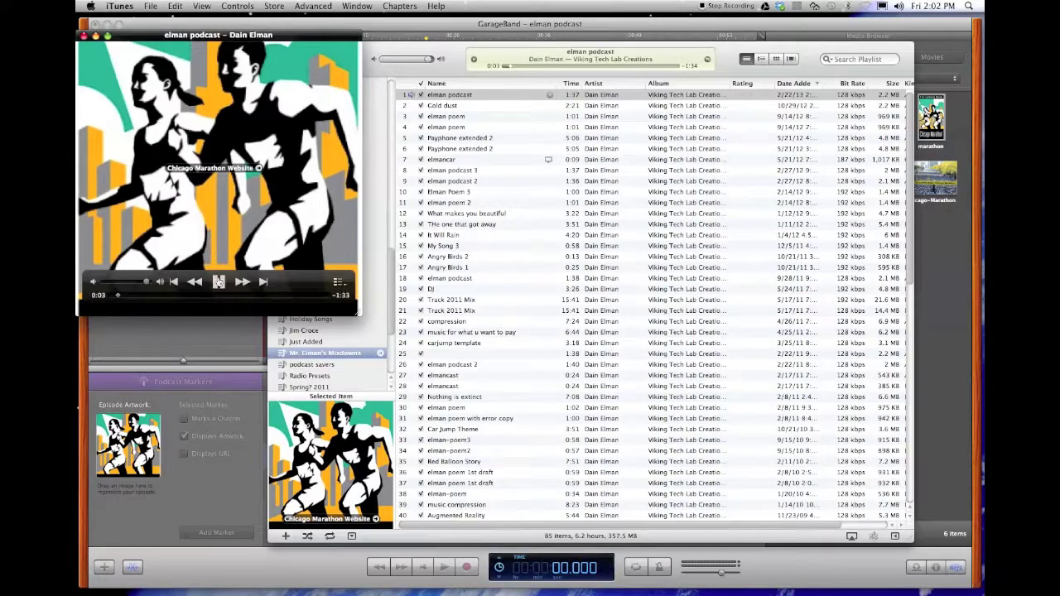
{"action": "left_click", "coordinate": [238, 169]}
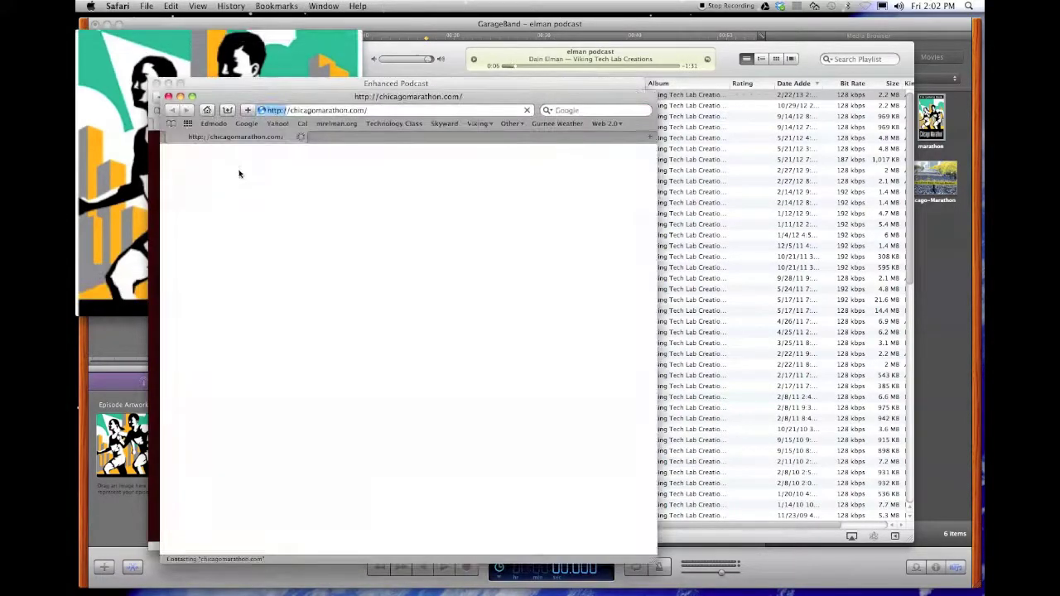
{"action": "key", "text": "XF86AudioLowerVolume"}
{"action": "key", "text": "XF86AudioLowerVolume"}
{"action": "key", "text": "XF86AudioLowerVolume"}
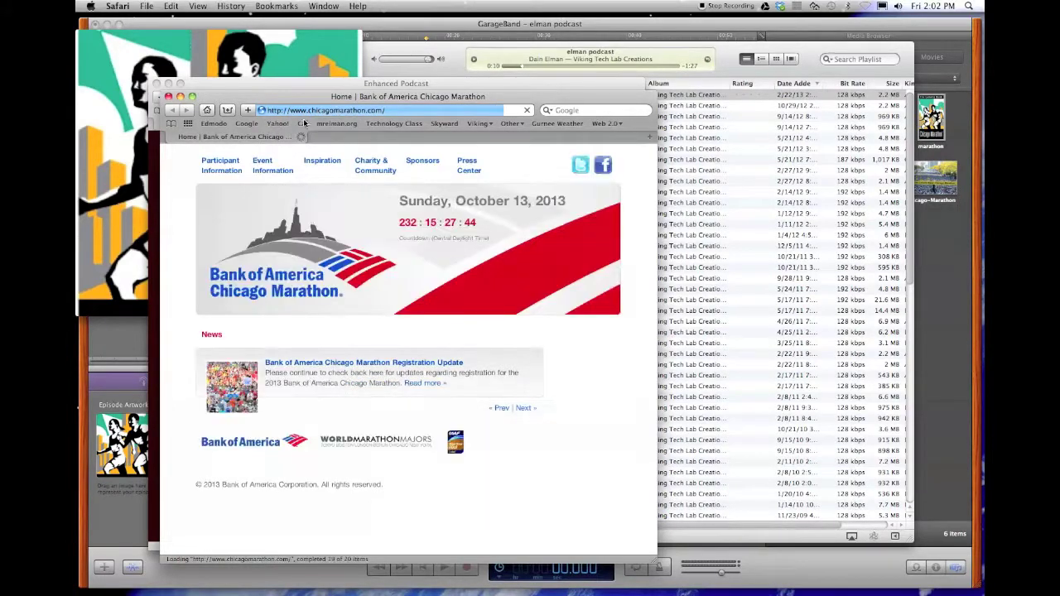
{"action": "left_click", "coordinate": [168, 97]}
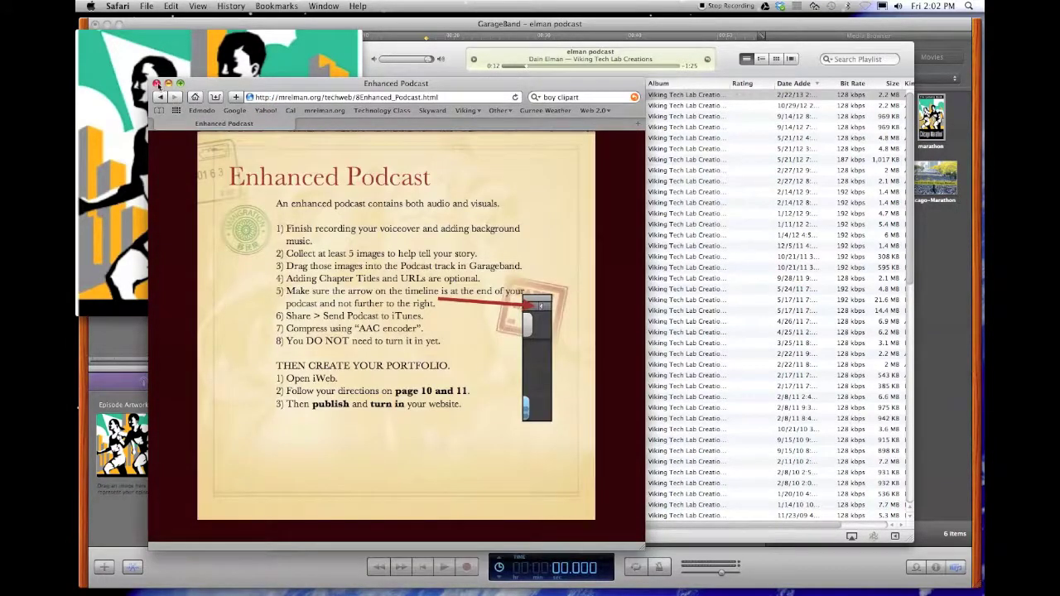
{"action": "left_click", "coordinate": [280, 213]}
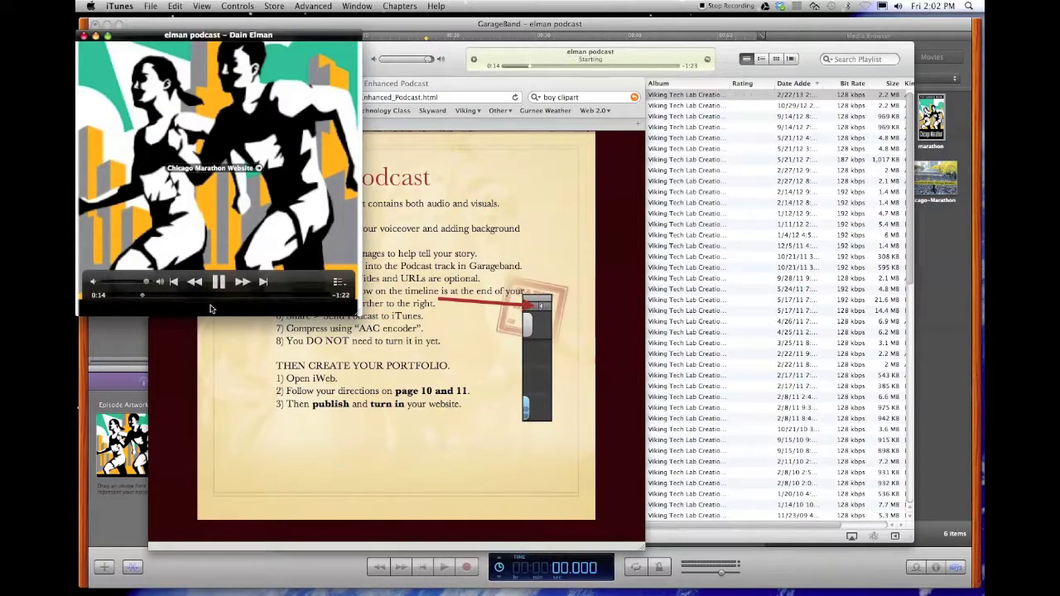
- Close the iTunes viewer, hide GarageBand and drag the podcast track onto the desktop
{"action": "left_click", "coordinate": [219, 282]}
{"action": "left_click", "coordinate": [83, 36]}
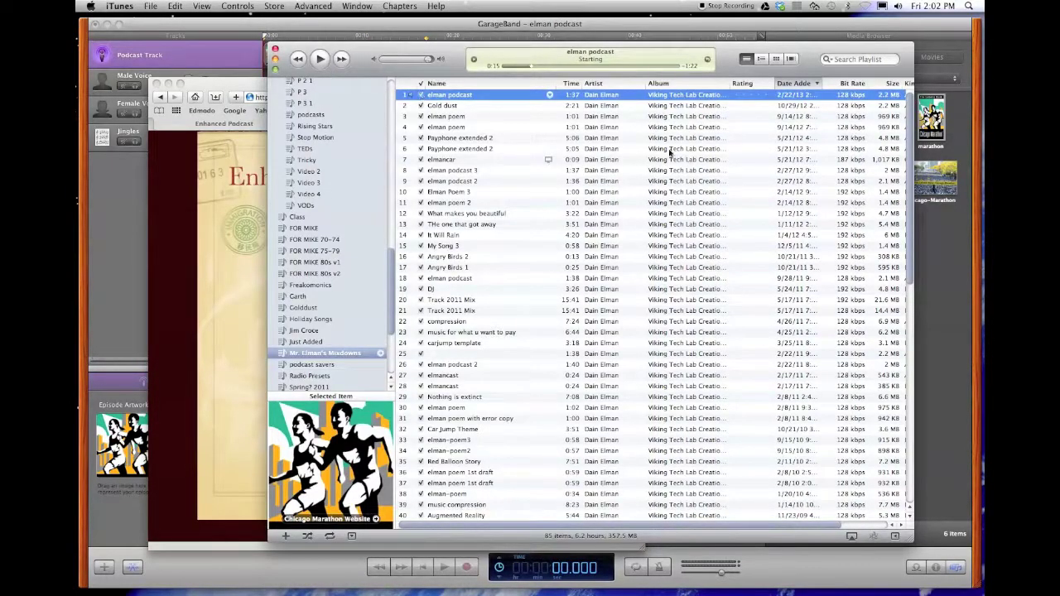
{"action": "left_click", "coordinate": [108, 23]}
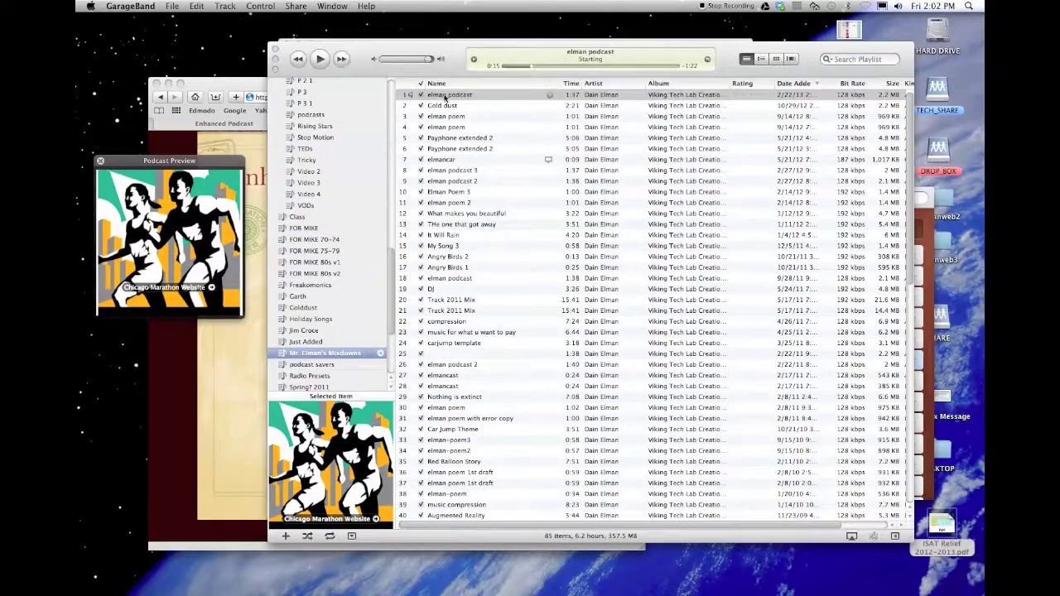
{"action": "left_click", "coordinate": [447, 98]}
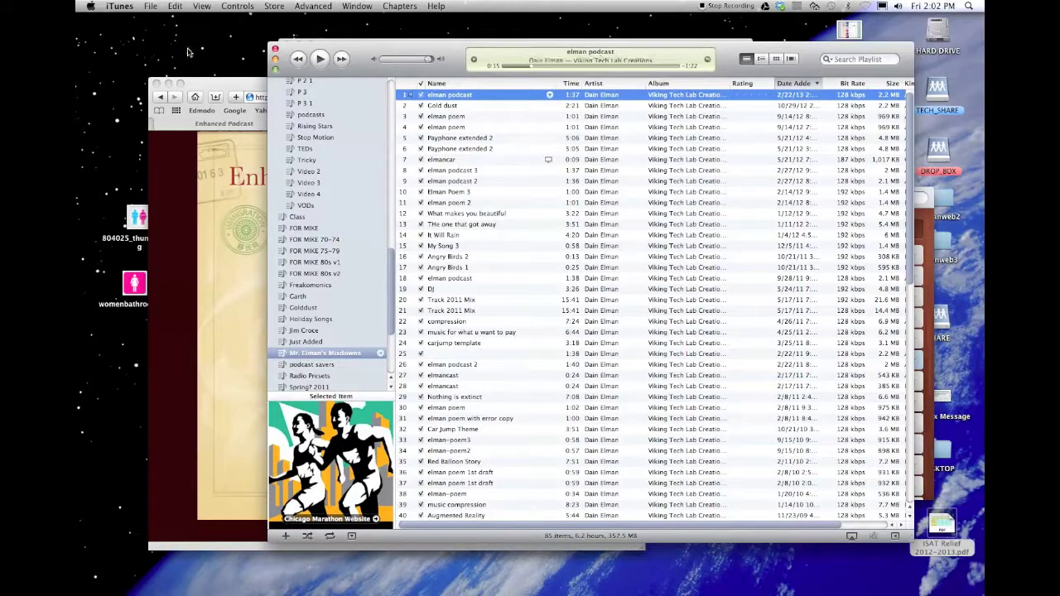
{"action": "left_click_drag", "start_coordinate": [188, 52], "coordinate": [189, 52]}
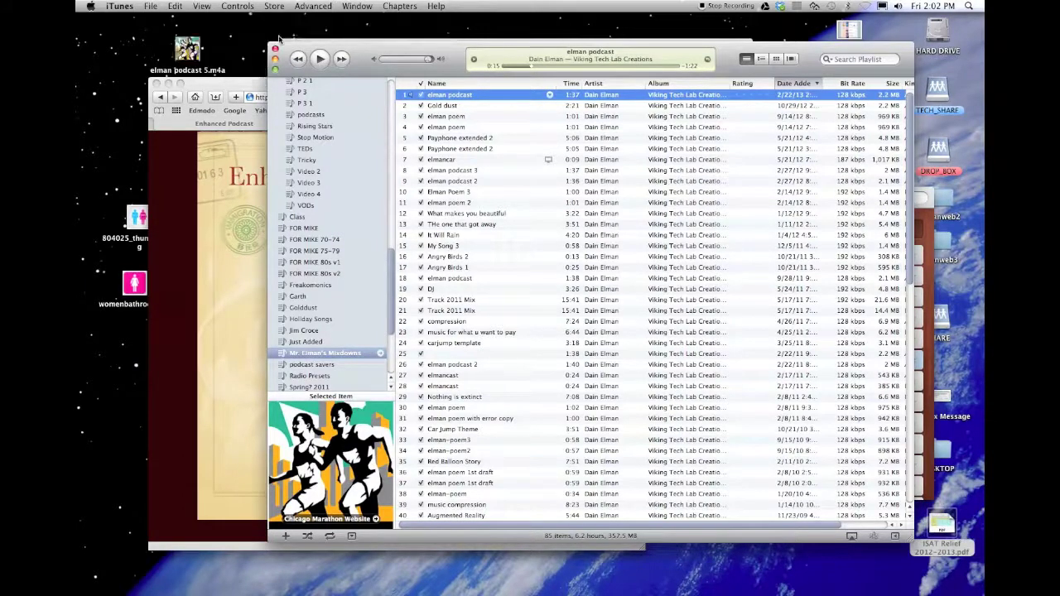
- Quick Look 'elman podcast 5.m4a' on the desktop, skipping ahead to about 12 seconds
{"action": "left_click", "coordinate": [195, 52]}
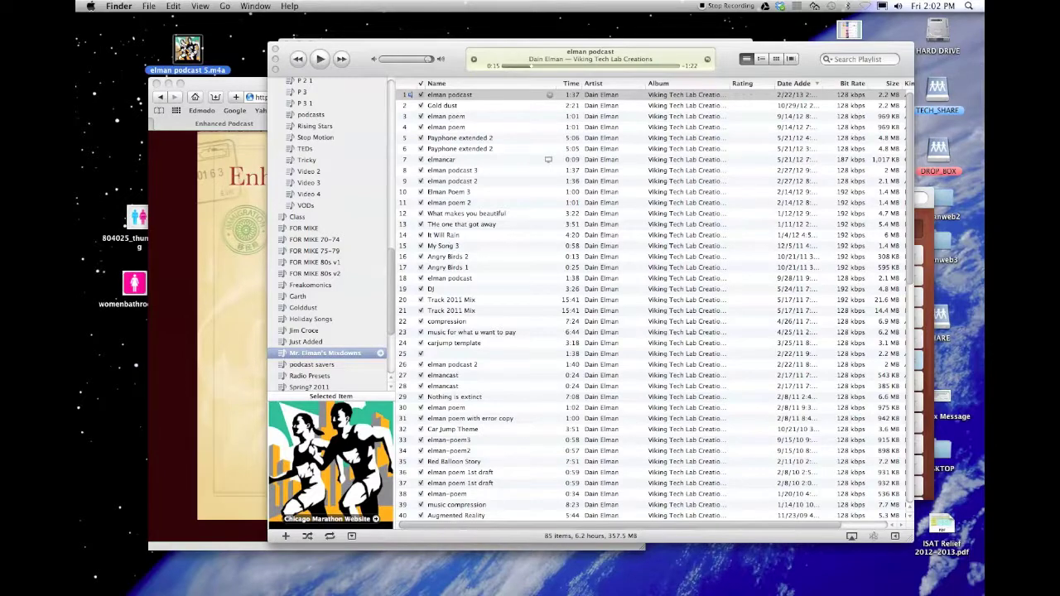
{"action": "key", "text": "space"}
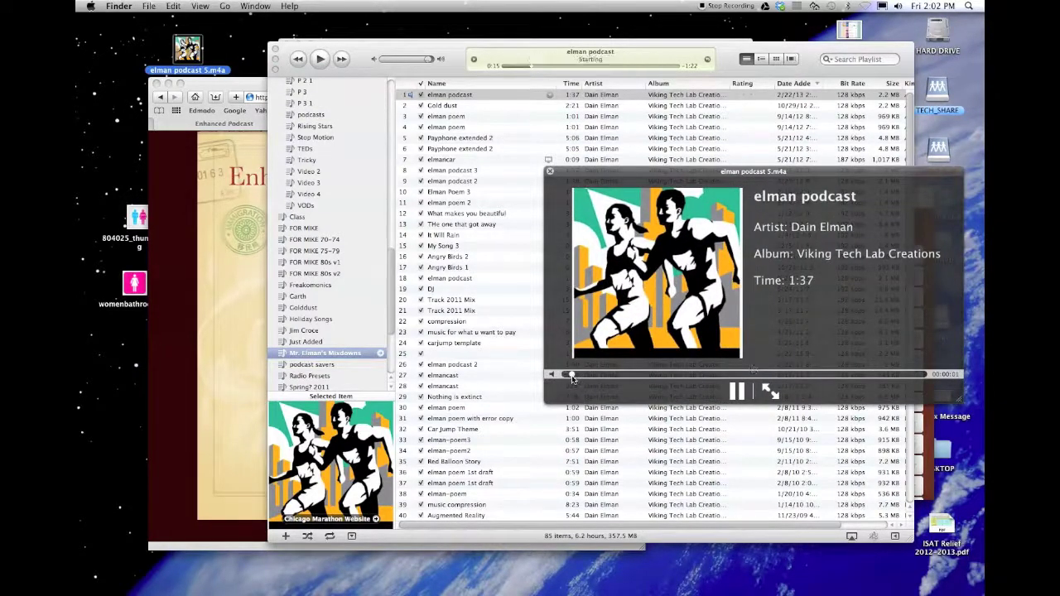
{"action": "left_click_drag", "start_coordinate": [567, 375], "coordinate": [767, 379]}
{"action": "key", "text": "space"}
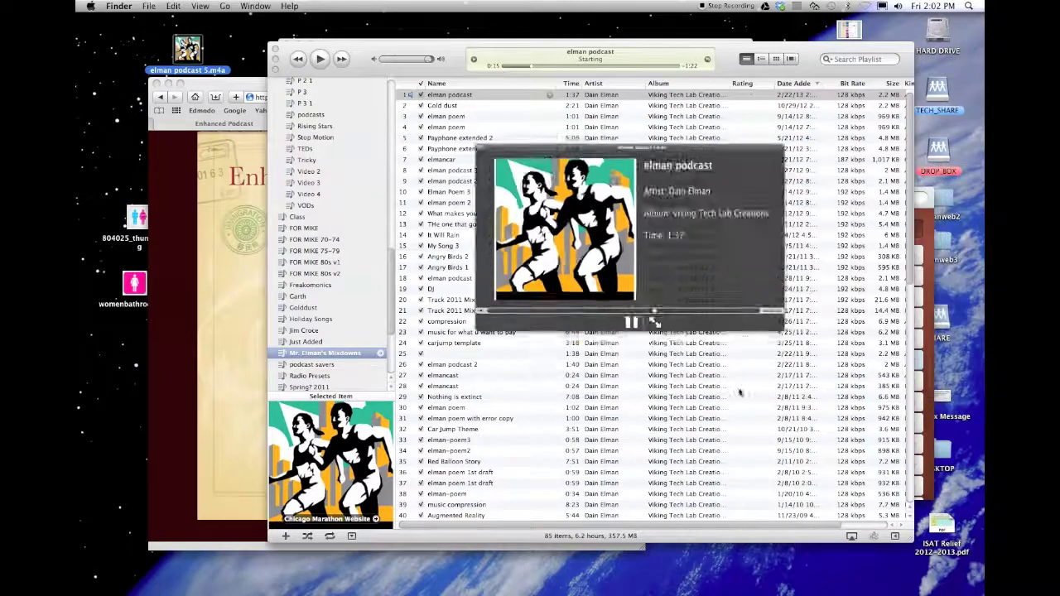
{"action": "left_click", "coordinate": [219, 30]}
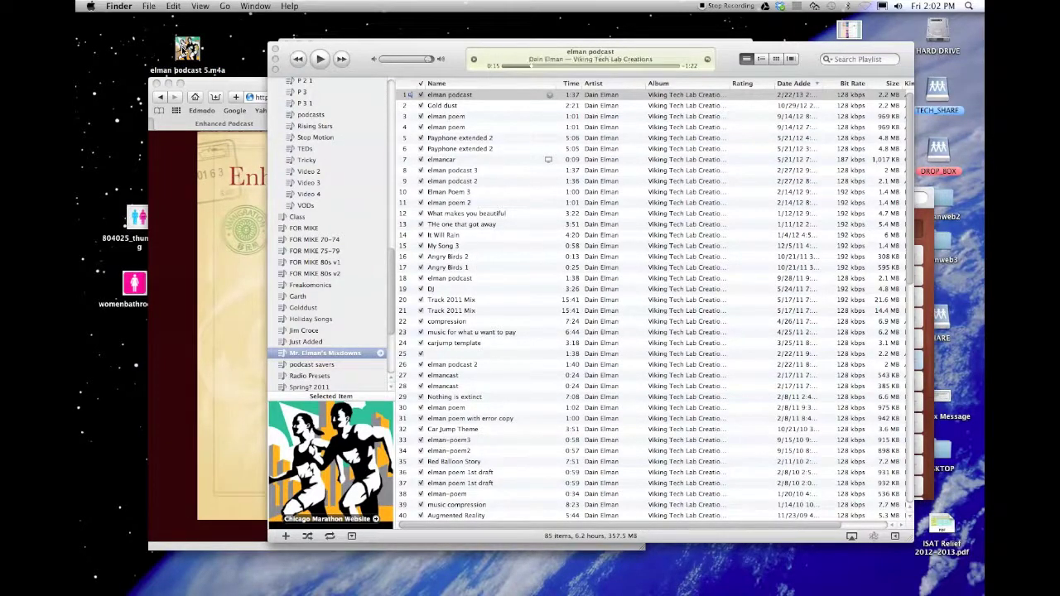
{"action": "double_click", "coordinate": [187, 52]}
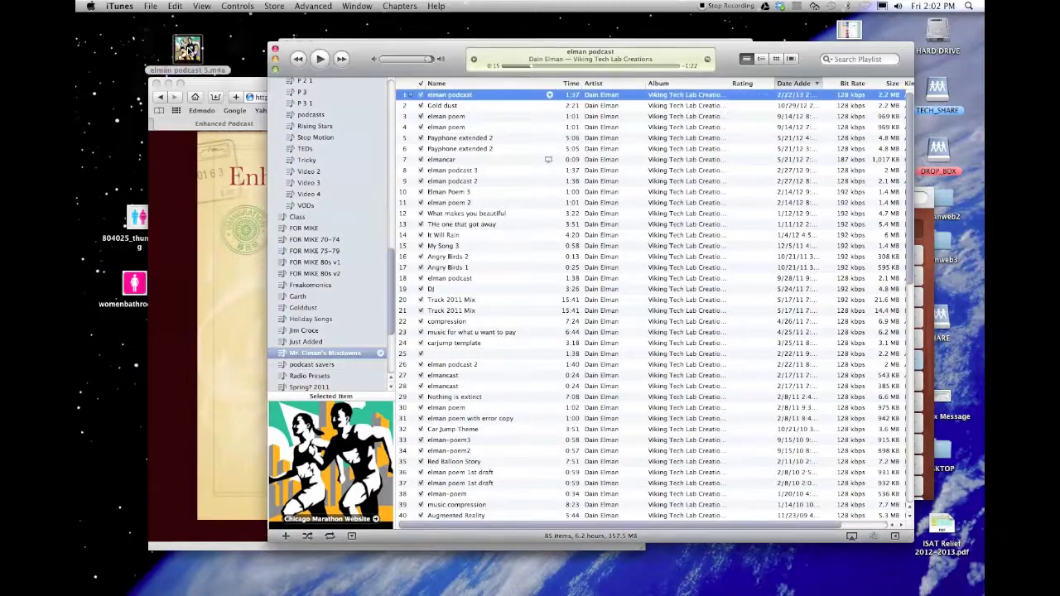
{"action": "left_click", "coordinate": [320, 59]}
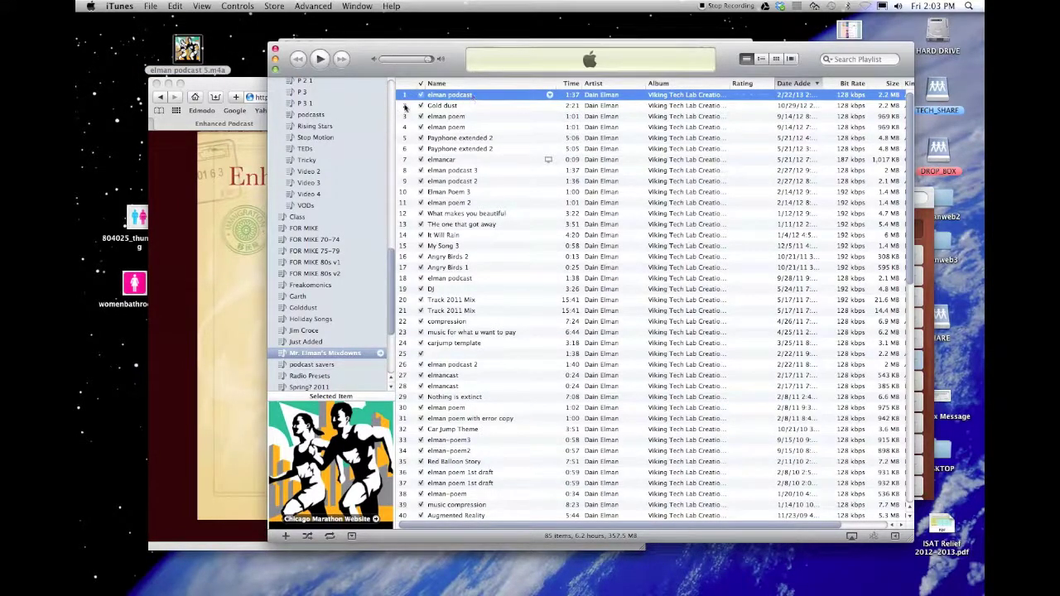
{"action": "scroll", "coordinate": [307, 146], "scroll_direction": "up", "scroll_amount": 10}
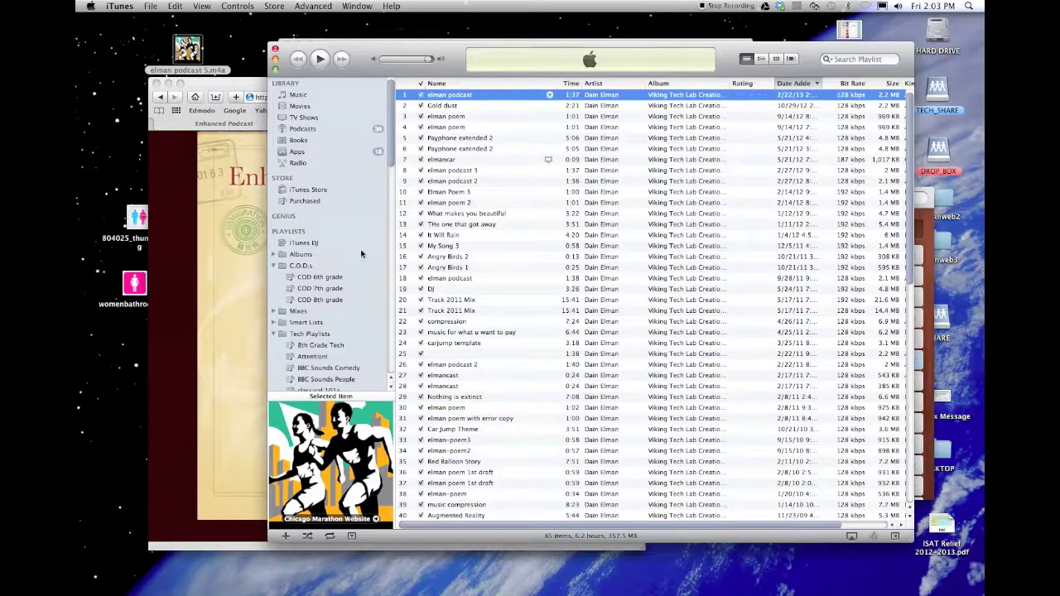